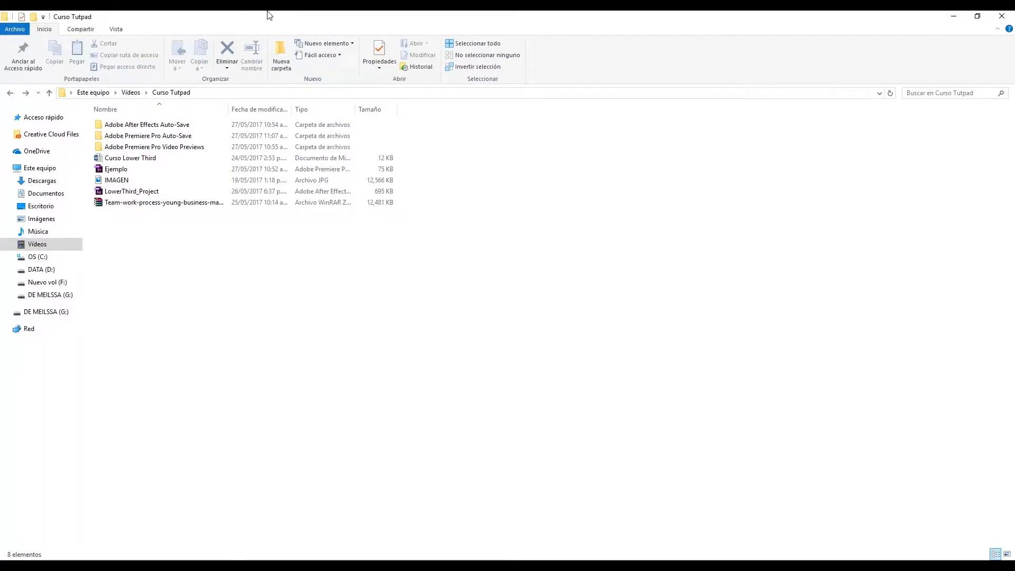
# Import IMAGEN.jpg from the Curso Tutpad folder, switch to After Effects and add the image as a layer in the Ejemplo composition
pyautogui.moveTo(178, 182); pyautogui.dragTo(95, 294)
pyautogui.hotkey('alt', 'Tab')
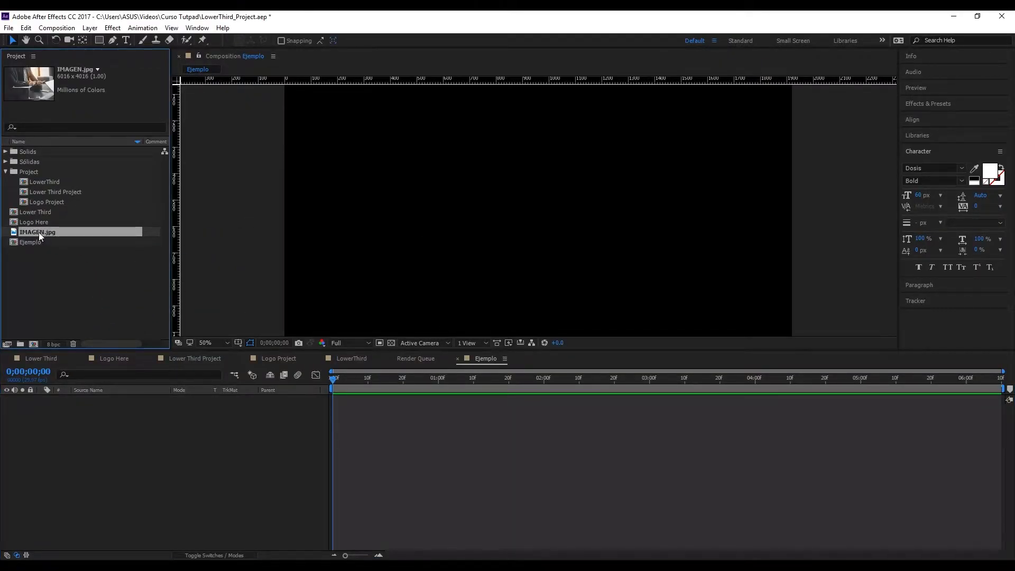
pyautogui.moveTo(40, 233); pyautogui.dragTo(97, 429)
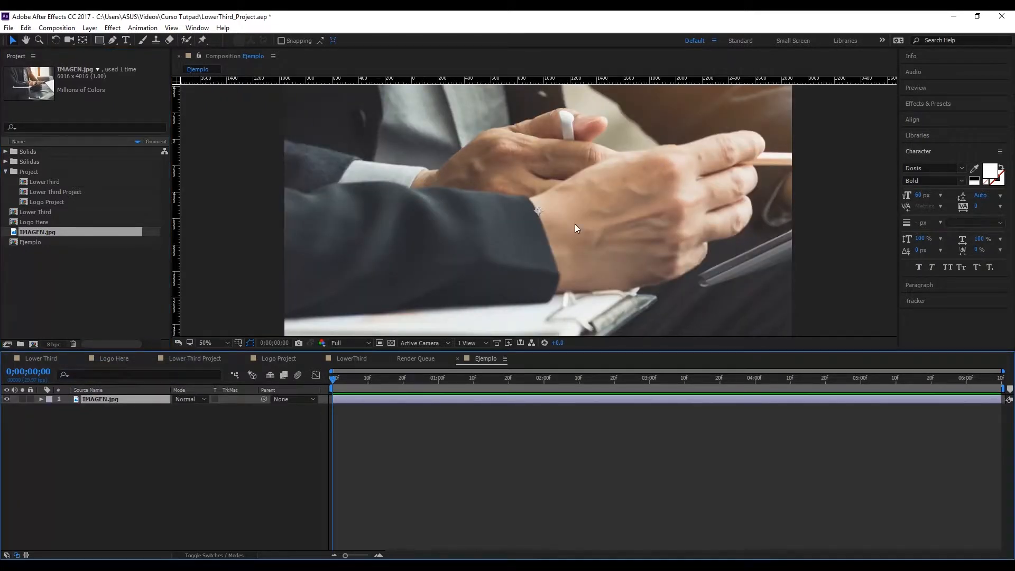
# Scale the IMAGEN.jpg layer down to 33% so it fits the Ejemplo composition frame
pyautogui.press(',')
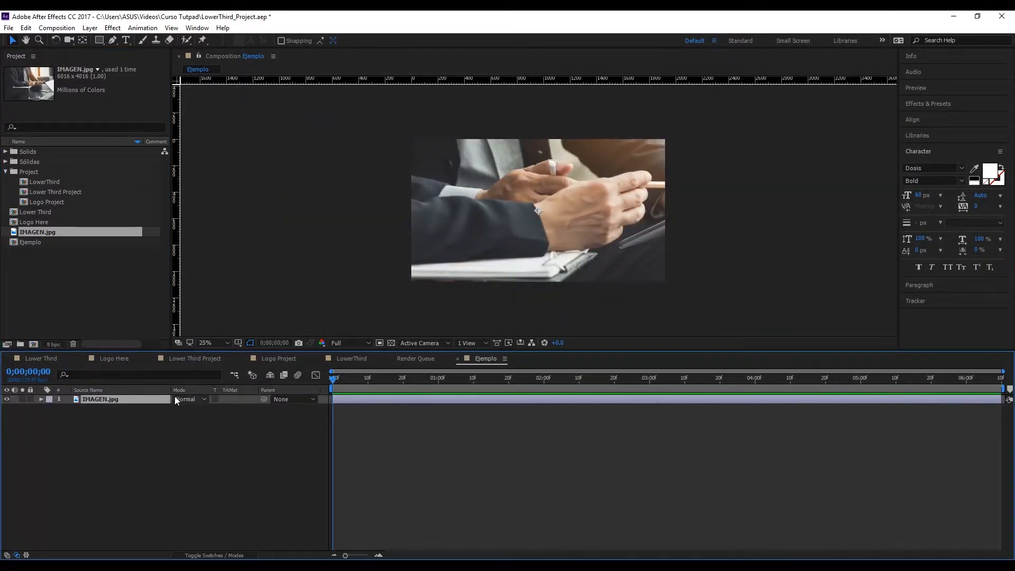
pyautogui.press('s')
pyautogui.moveTo(191, 411); pyautogui.dragTo(162, 415)
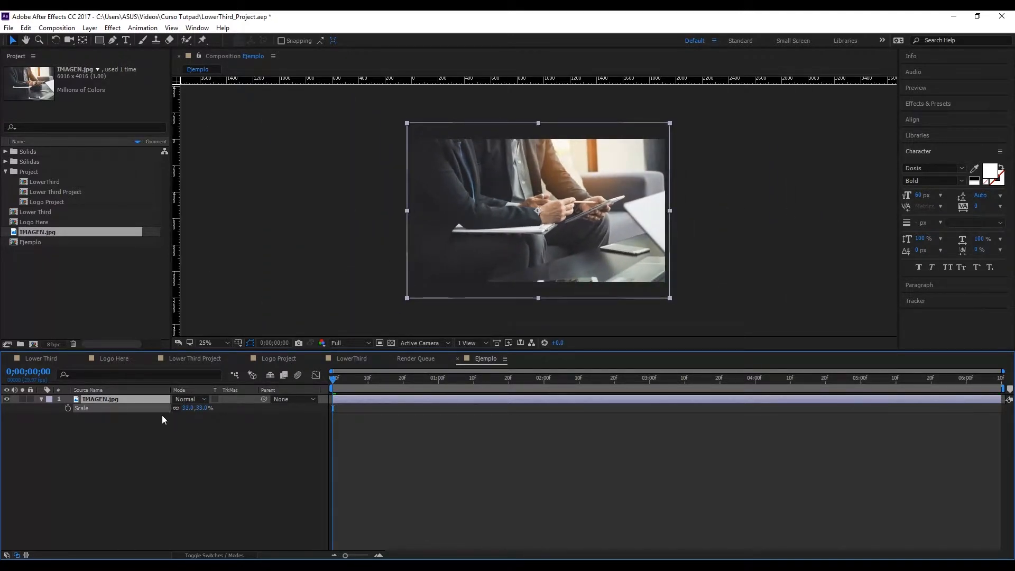
pyautogui.click(41, 401)
# Create a new 1920 px wide dark gray solid named Background above the image layer
pyautogui.rightClick(119, 424)
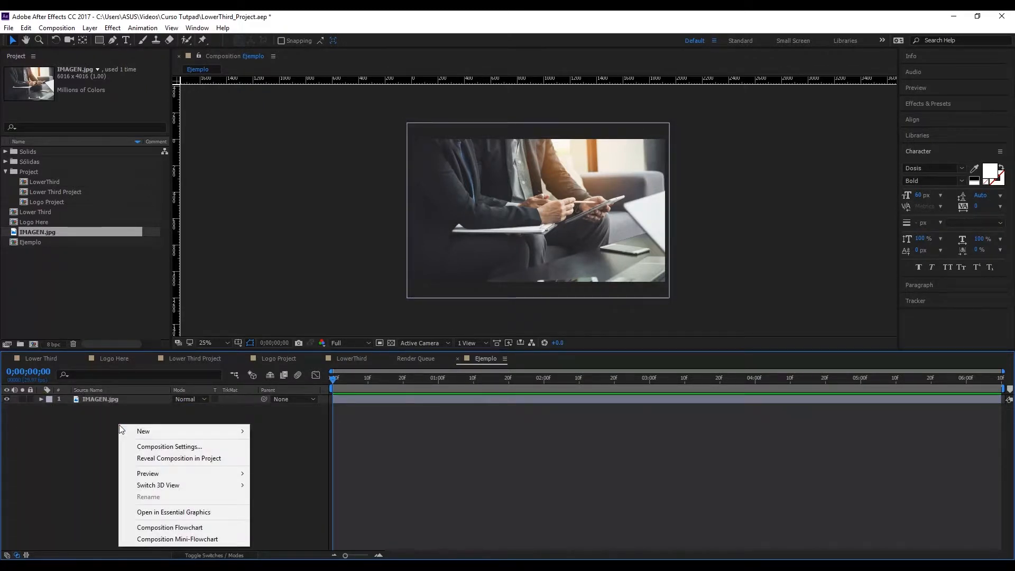
pyautogui.rightClick(102, 430)
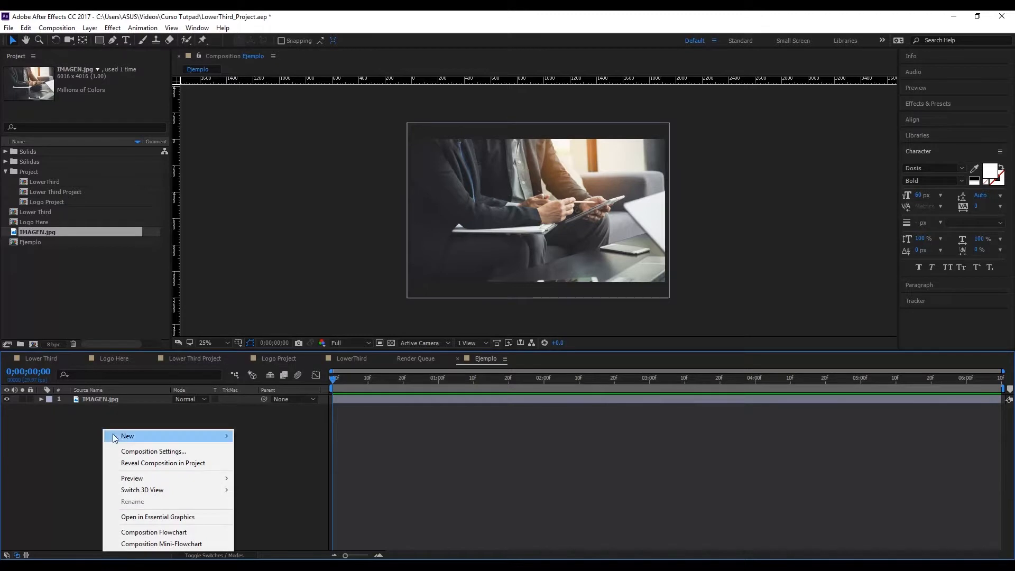
pyautogui.moveTo(119, 435)
pyautogui.click(278, 463)
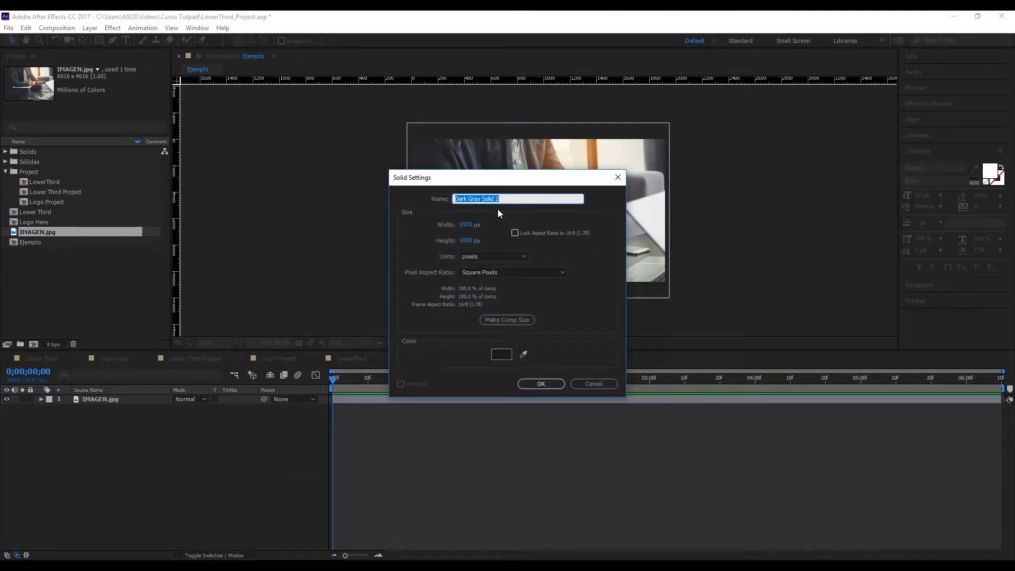
pyautogui.write('Background')
pyautogui.press('Return')
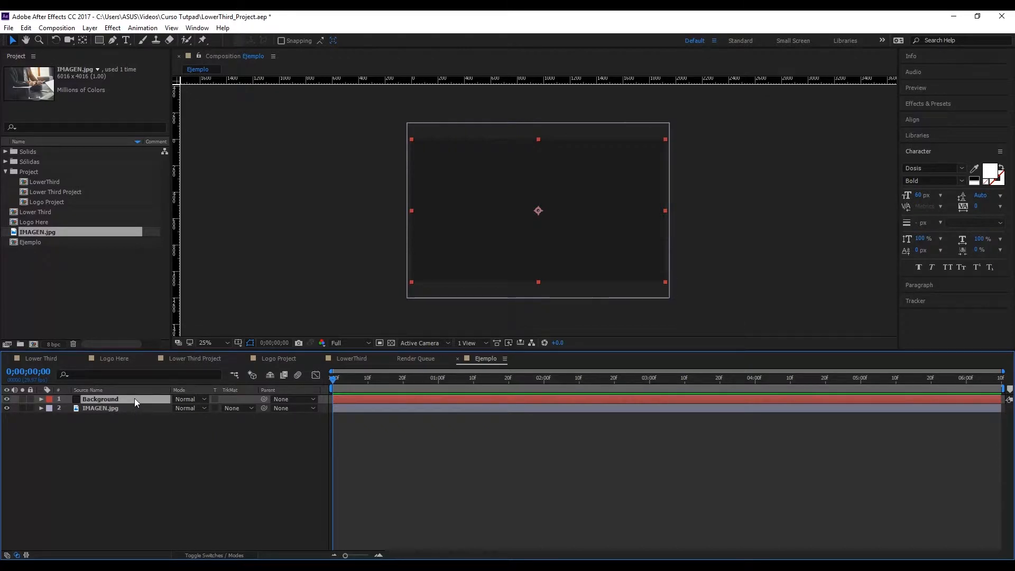
# Set the Background solid's opacity to 35%
pyautogui.press('t')
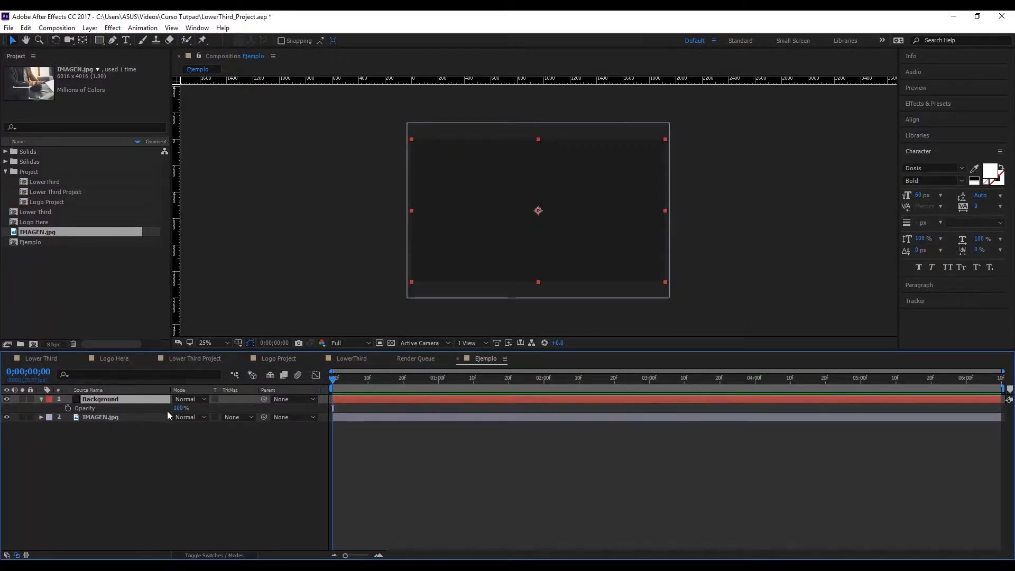
pyautogui.click(41, 400)
pyautogui.click(41, 400)
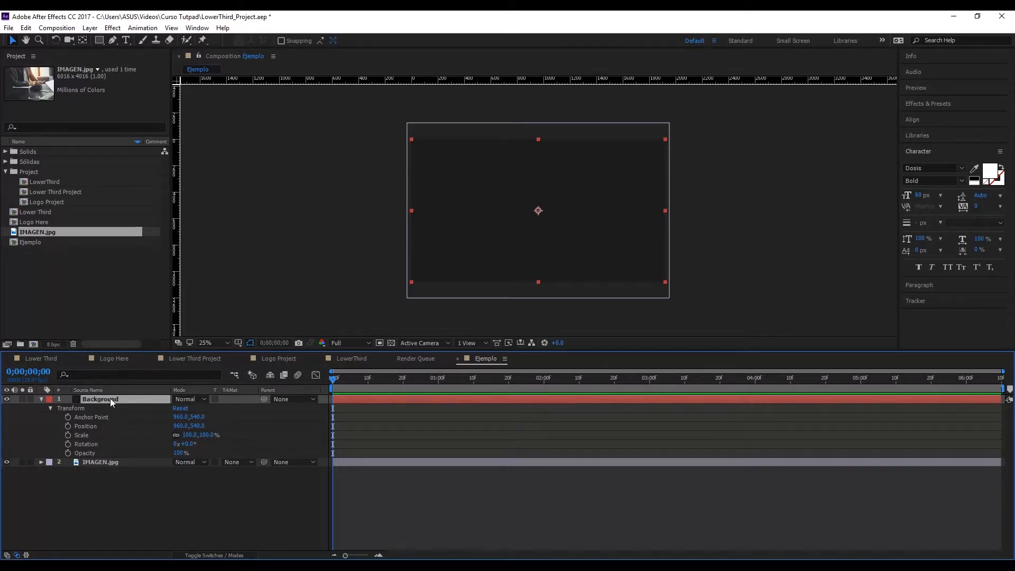
pyautogui.press('t')
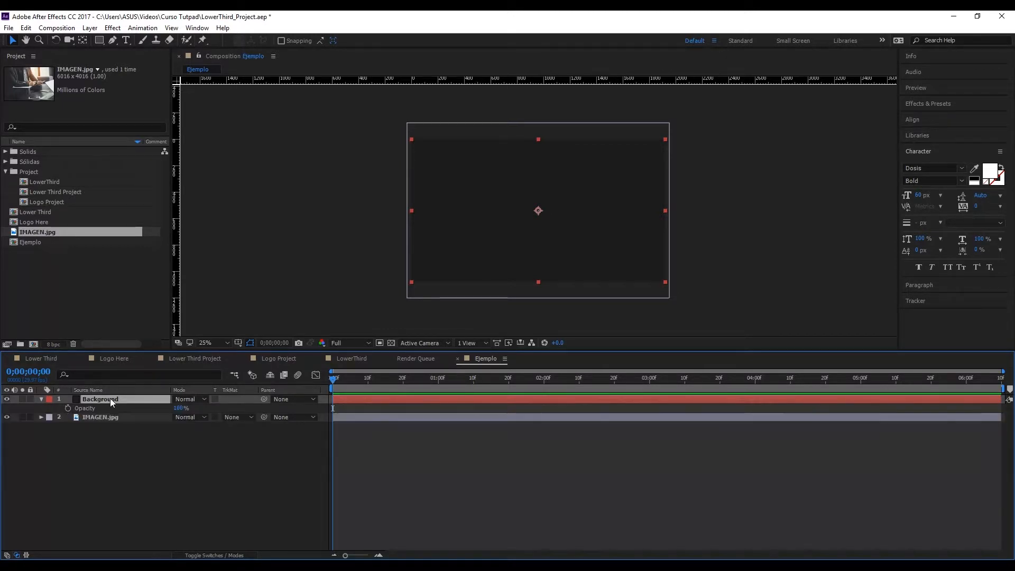
pyautogui.click(182, 408)
pyautogui.write('35')
pyautogui.press('Return')
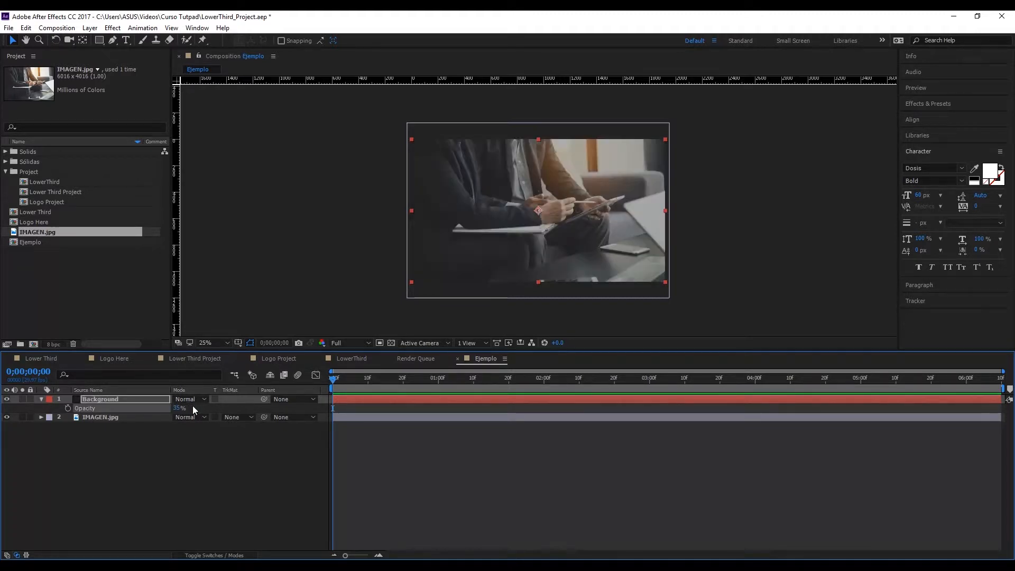
pyautogui.click(145, 498)
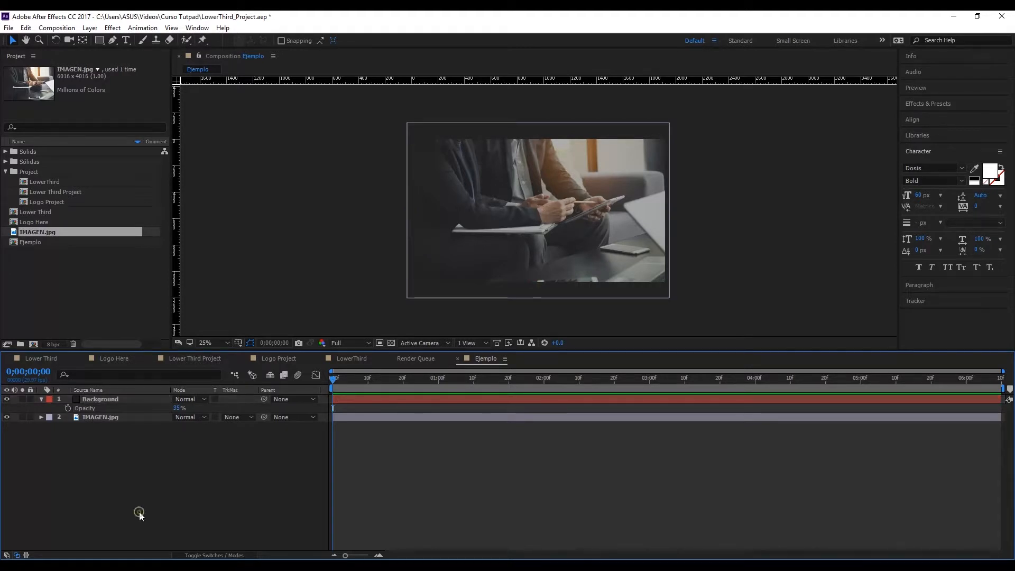
# Add the Lower Third Project composition as the top layer of Ejemplo and collapse the Background layer's properties
pyautogui.click(192, 358)
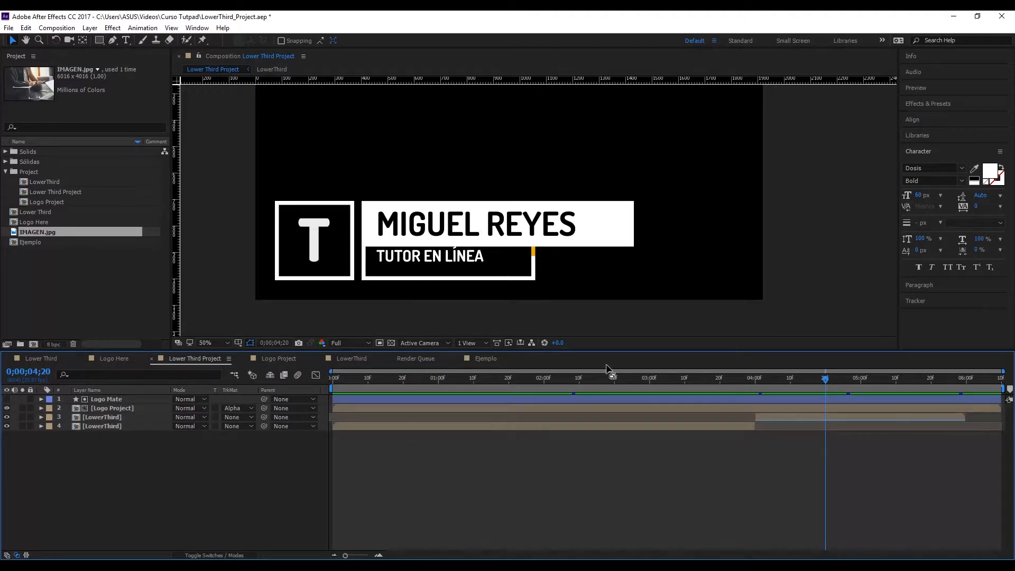
pyautogui.click(478, 358)
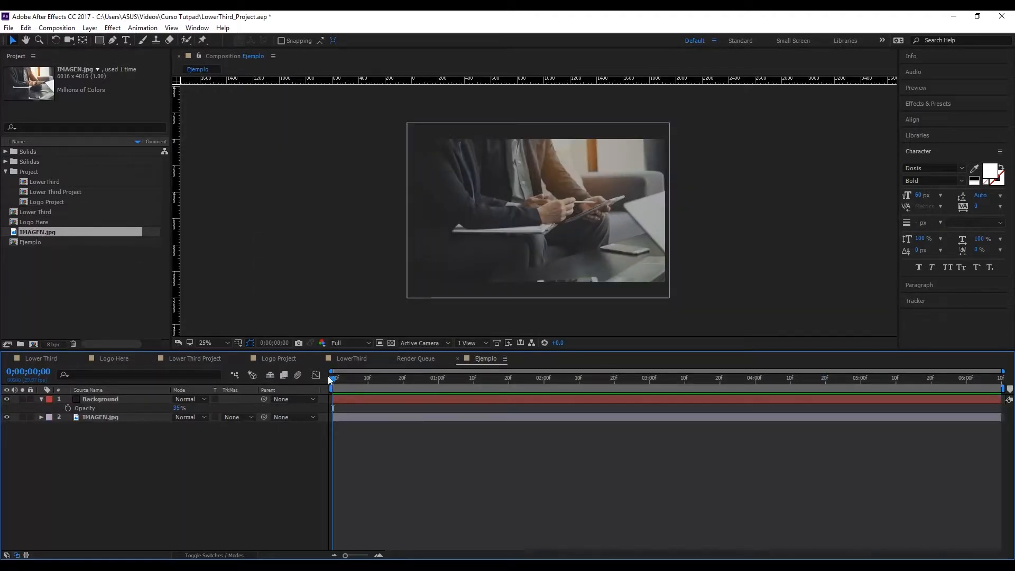
pyautogui.click(73, 264)
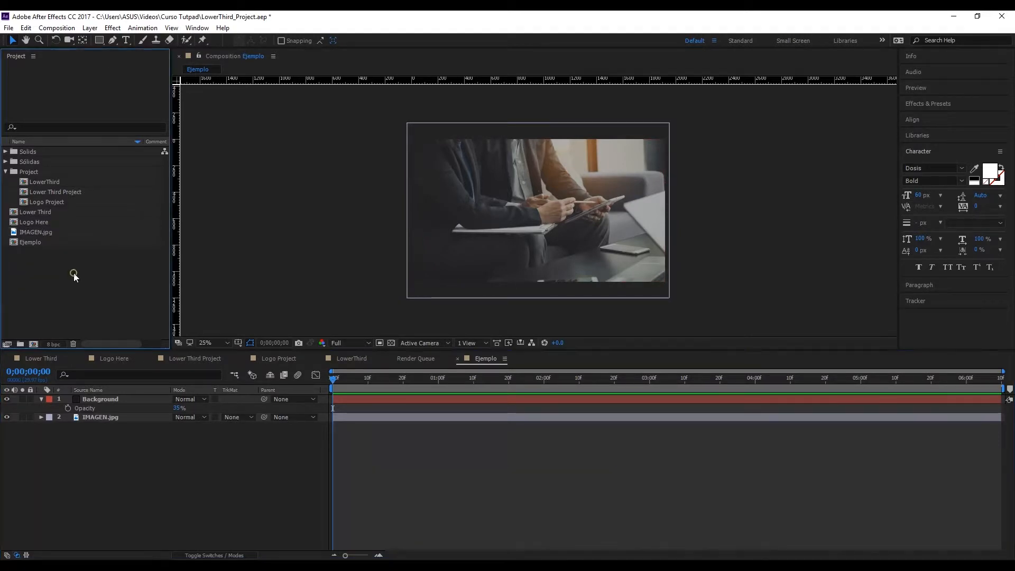
pyautogui.moveTo(66, 192); pyautogui.dragTo(40, 402)
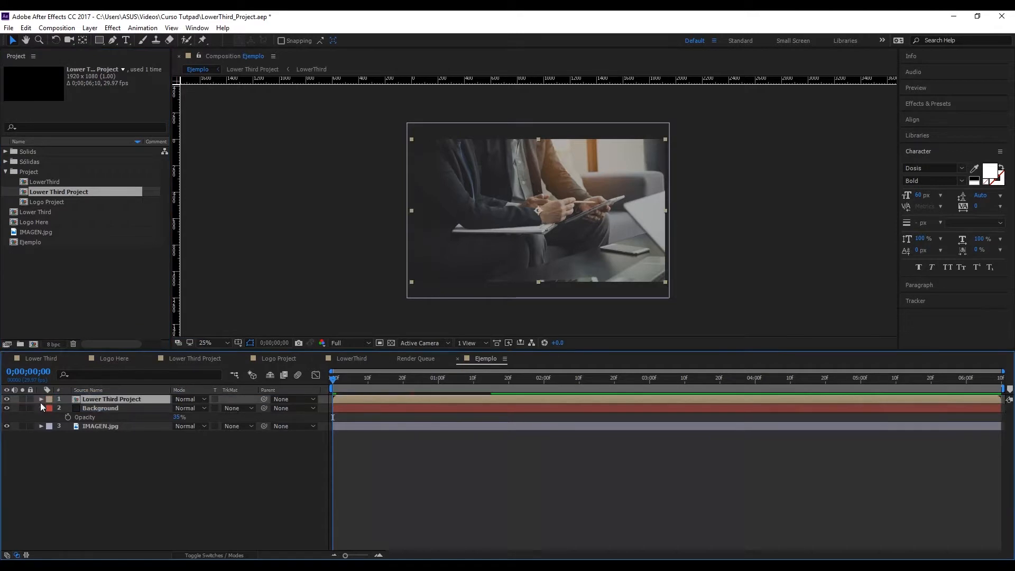
pyautogui.click(43, 408)
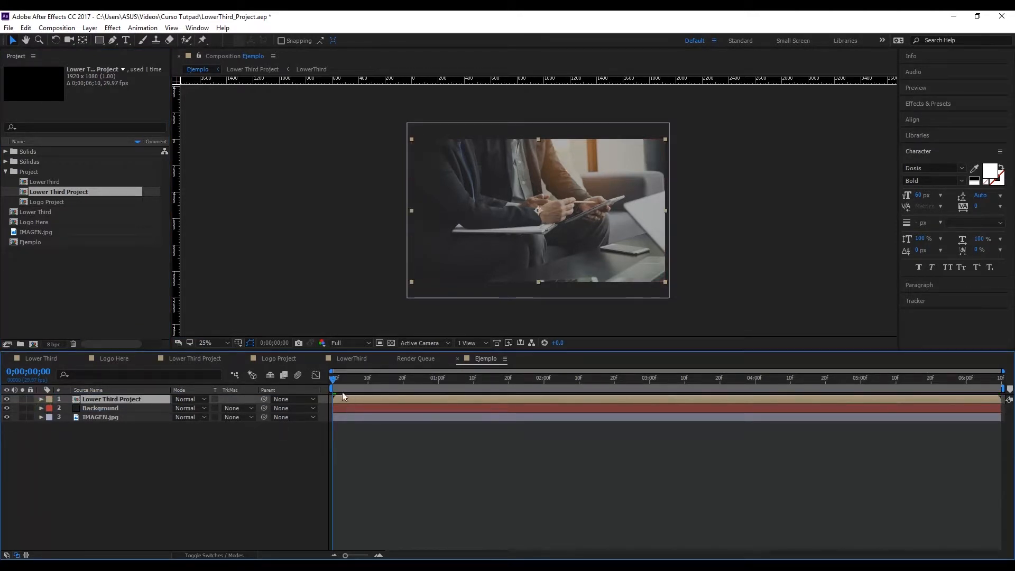
# Play back the Ejemplo composition to preview the lower third animation over the darkened image
pyautogui.press('space')
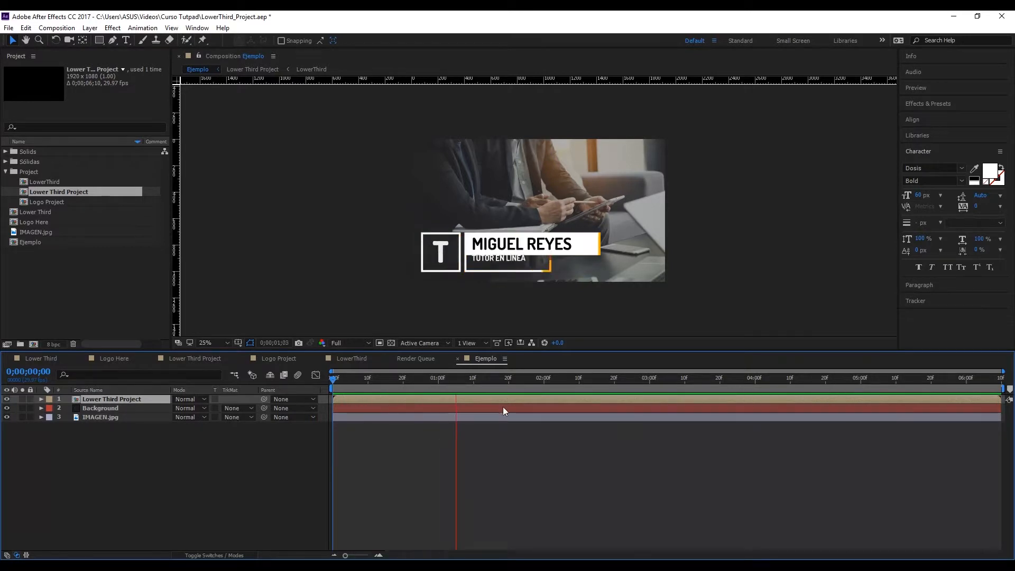
pyautogui.press('space')
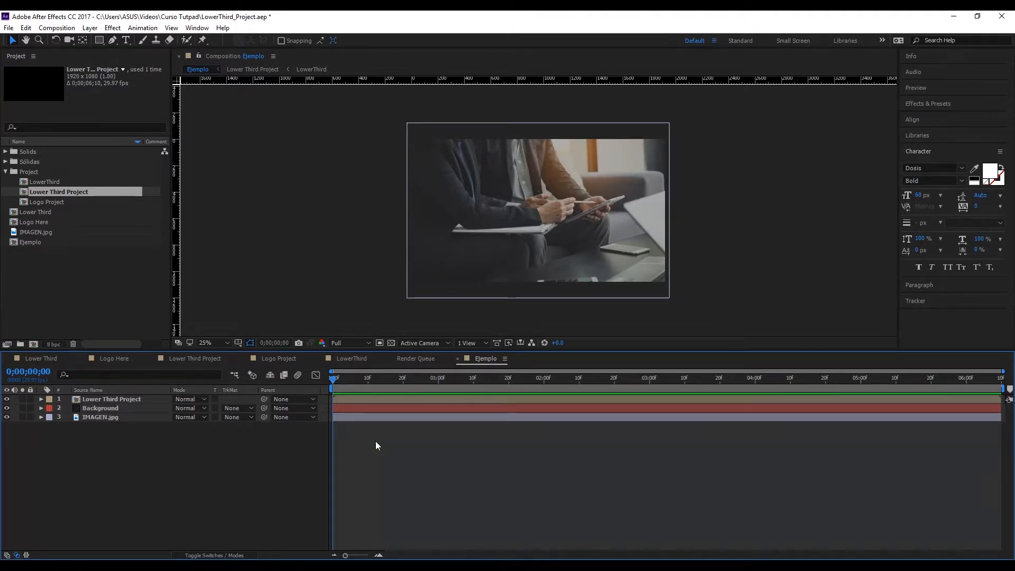
pyautogui.press('space')
pyautogui.press('space')
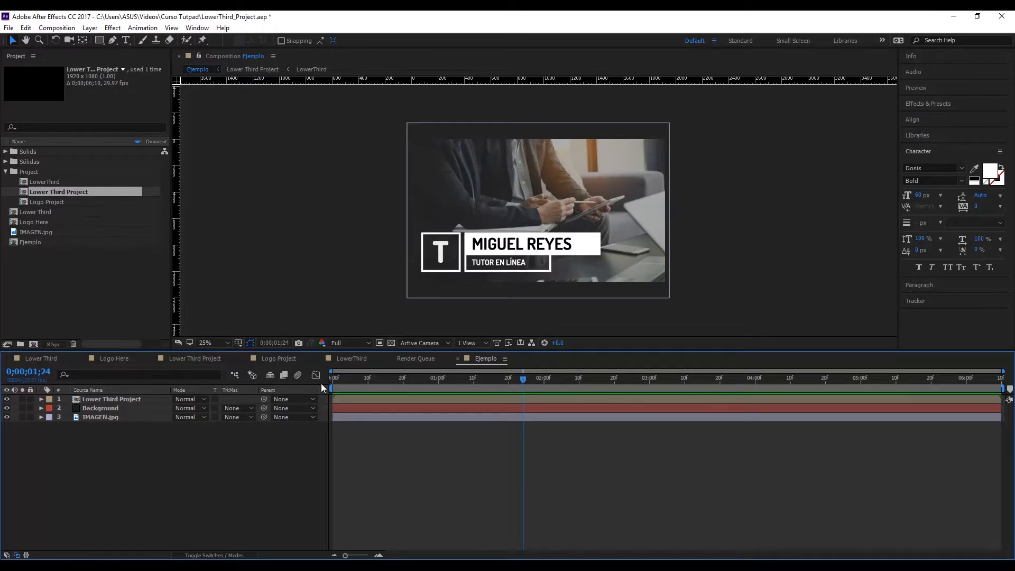
# Open the Lower Third Project composition and add it to the render queue
pyautogui.click(211, 360)
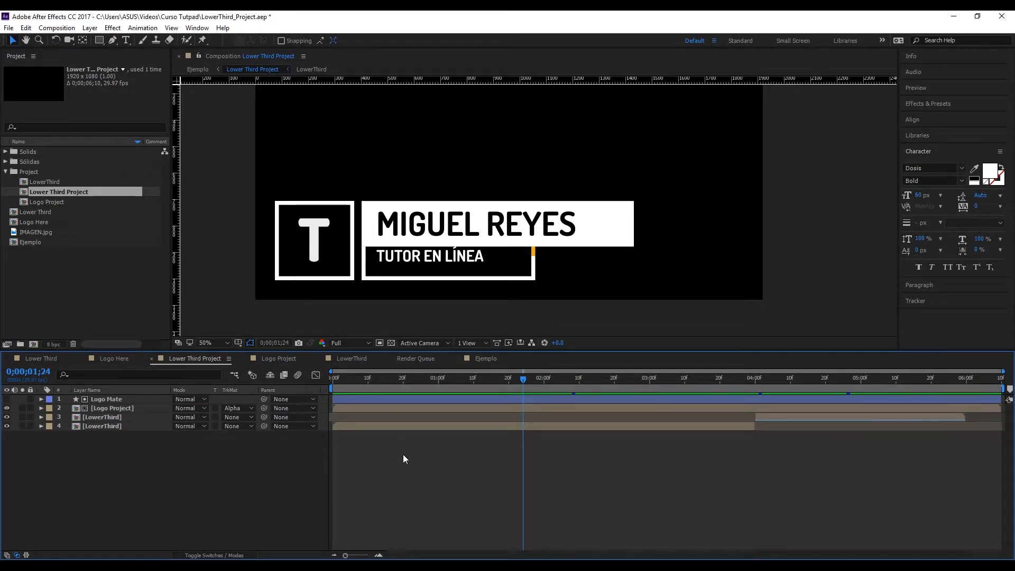
pyautogui.hotkey('ctrl', 'm')
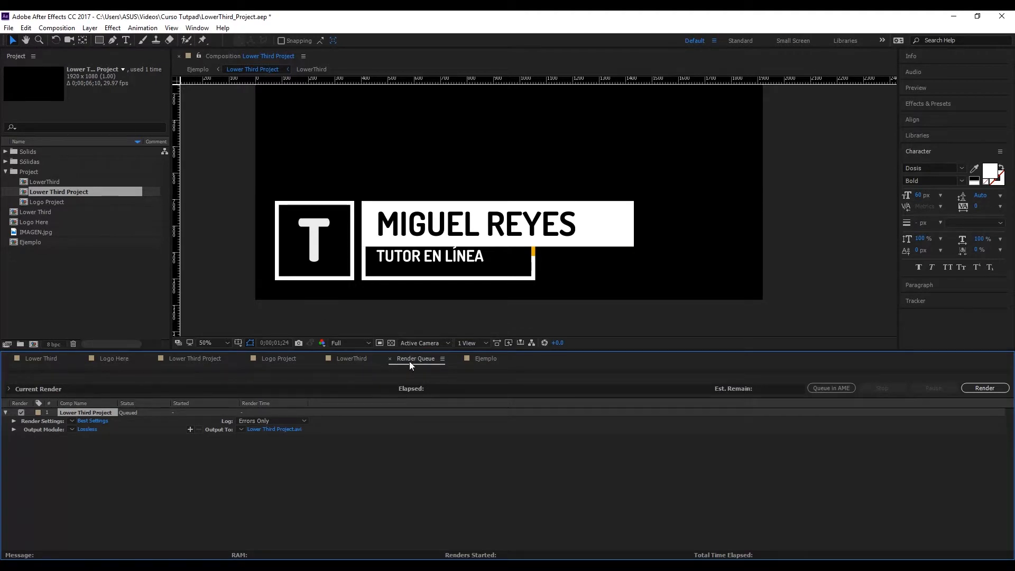
pyautogui.click(211, 364)
pyautogui.click(8, 29)
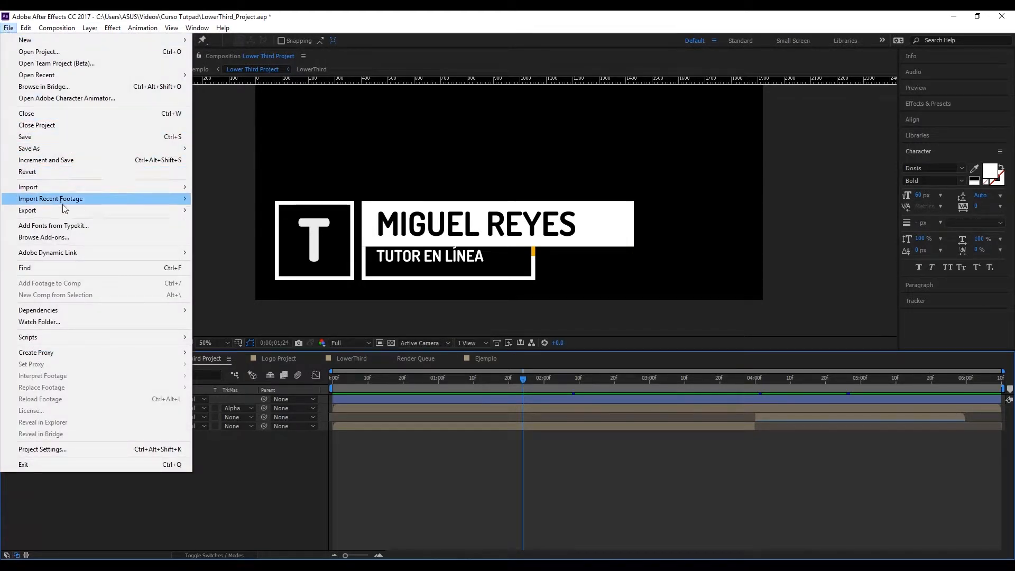
pyautogui.moveTo(69, 211)
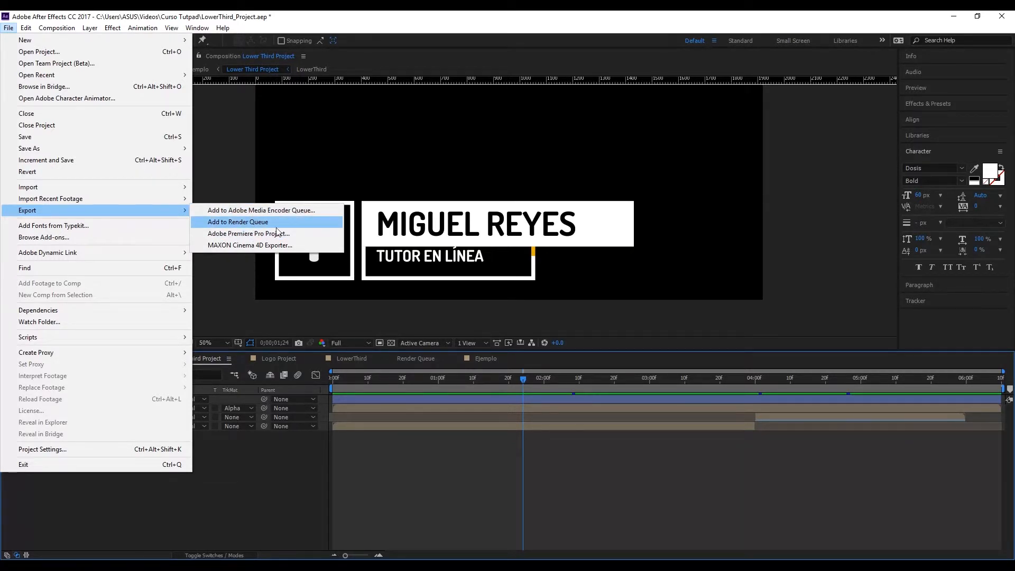
pyautogui.click(475, 464)
pyautogui.click(433, 359)
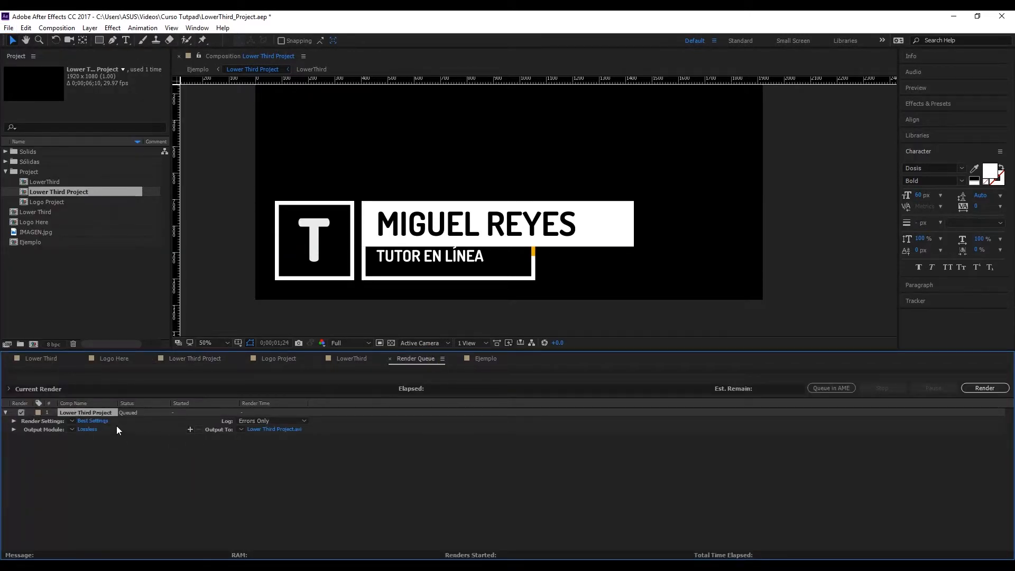
# Configure the queued render's output module as a PNG Sequence with RGB + Alpha channels
pyautogui.click(90, 429)
pyautogui.click(449, 158)
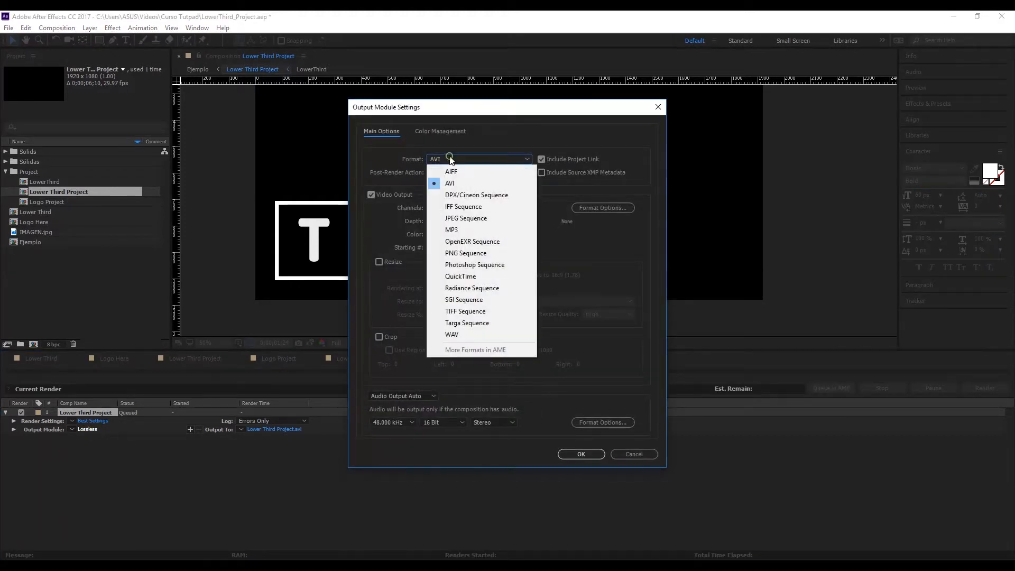
pyautogui.click(472, 252)
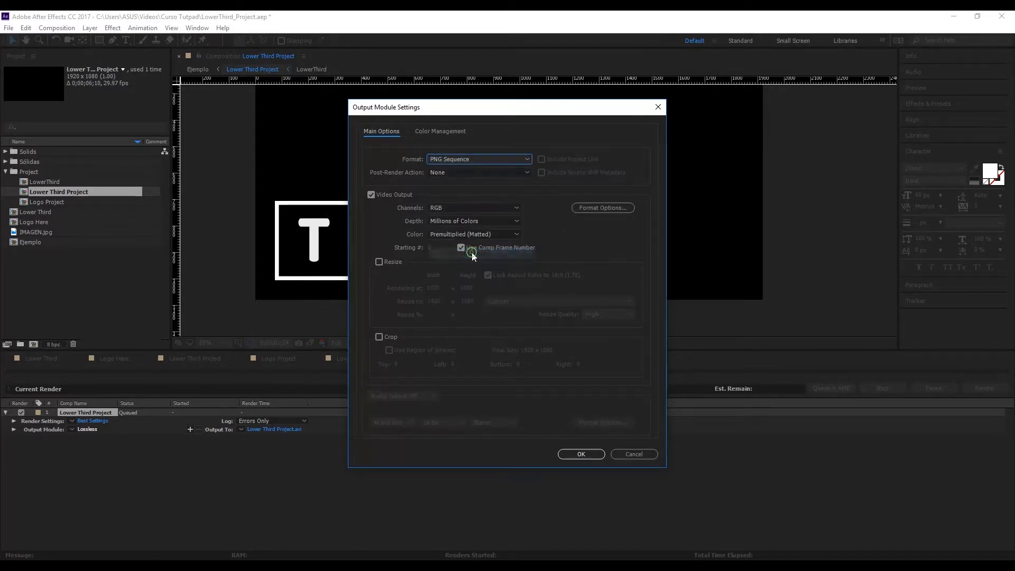
pyautogui.click(440, 208)
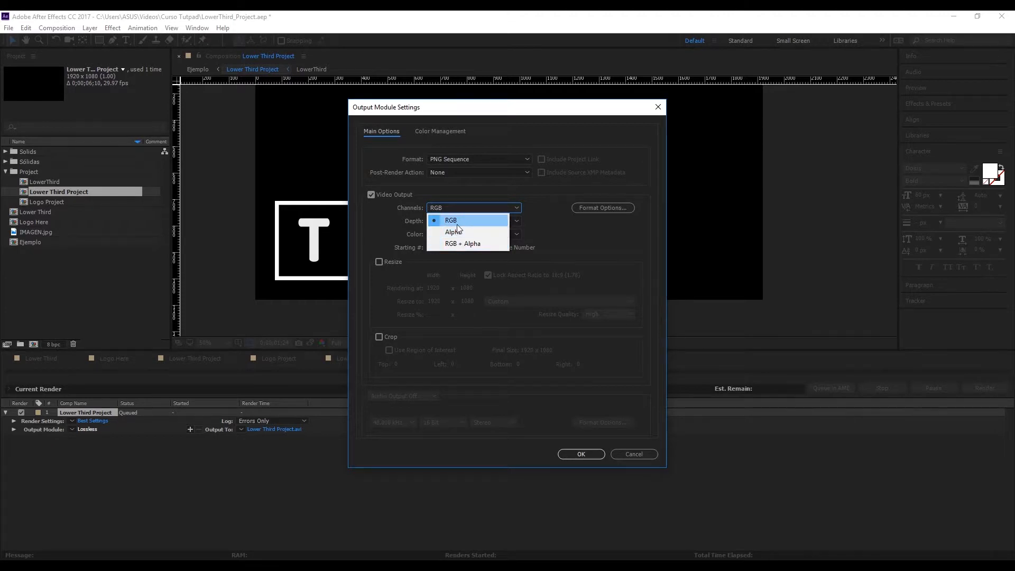
pyautogui.click(456, 221)
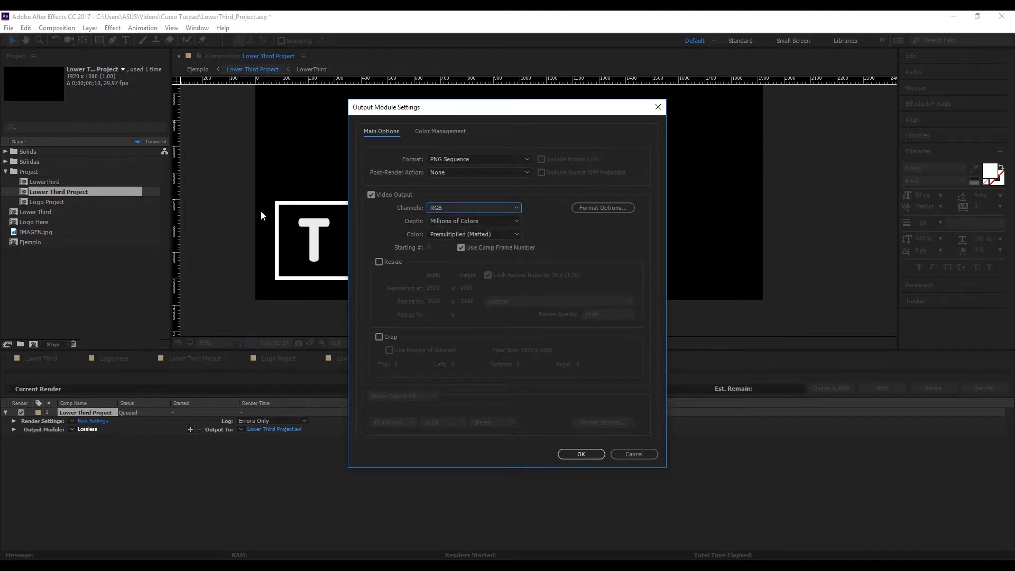
pyautogui.click(432, 207)
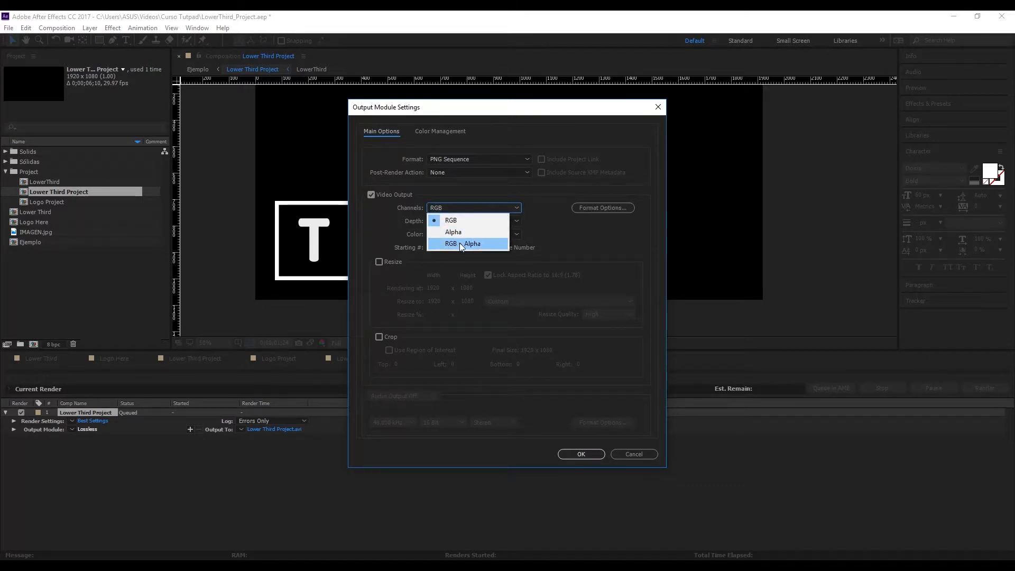
pyautogui.click(465, 243)
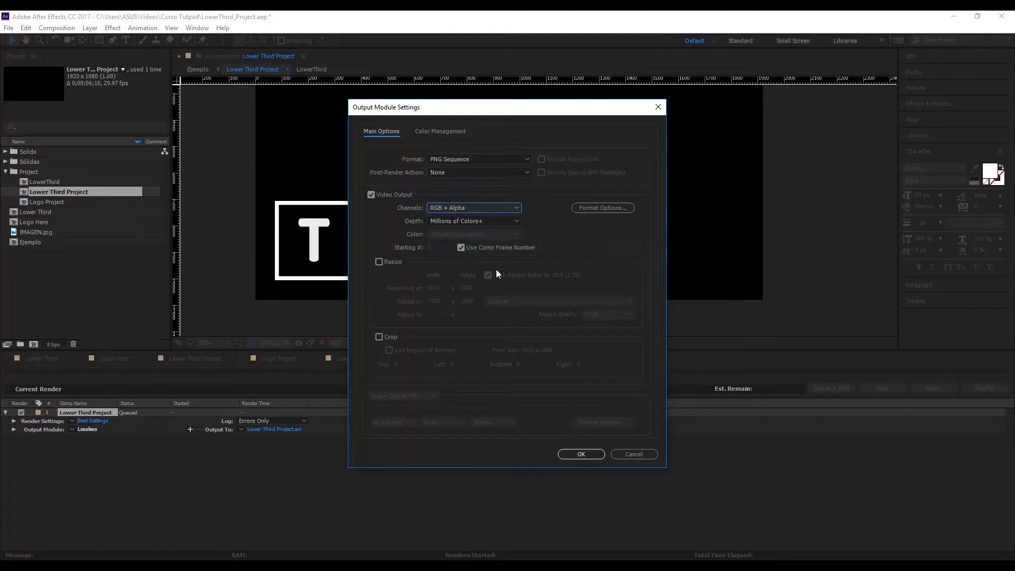
pyautogui.click(586, 452)
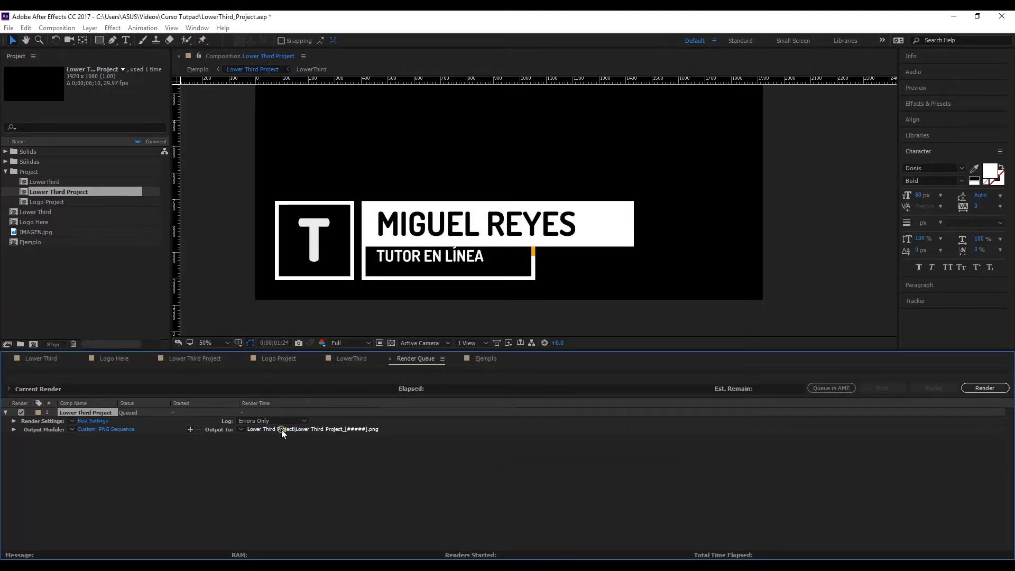
# Set the render output to Lower Third Project_[#####] as PNG in Curso Tutpad, saved in the subfolder Lower Third Project
pyautogui.click(282, 429)
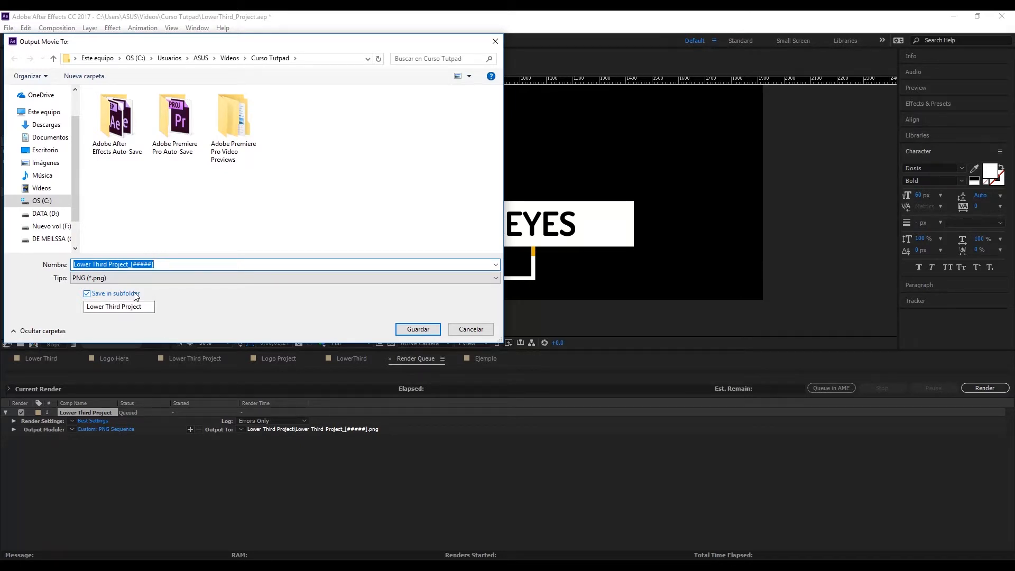
pyautogui.click(413, 333)
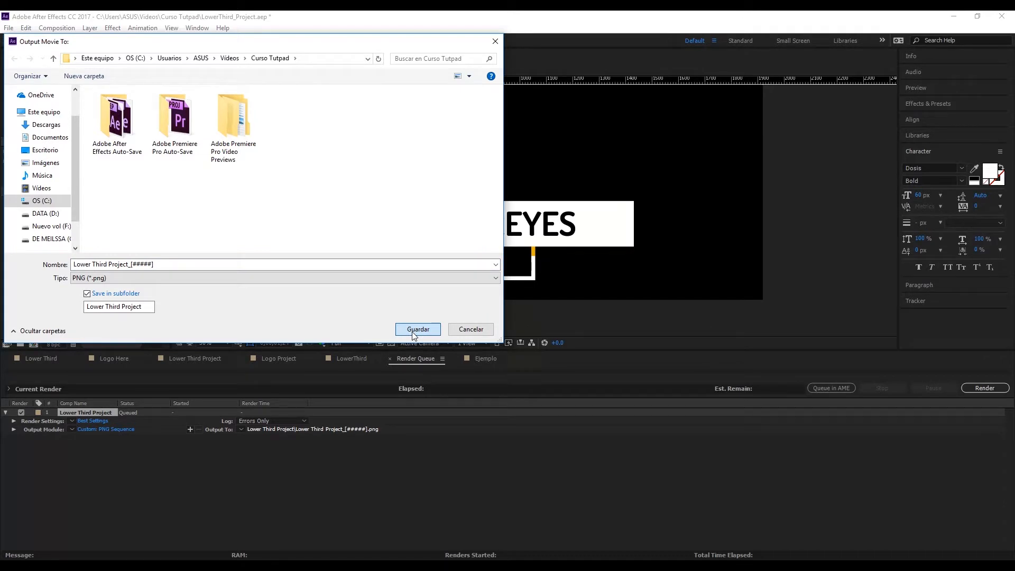
# Confirm the PNG output location and render the queued Lower Third Project composition
pyautogui.click(413, 333)
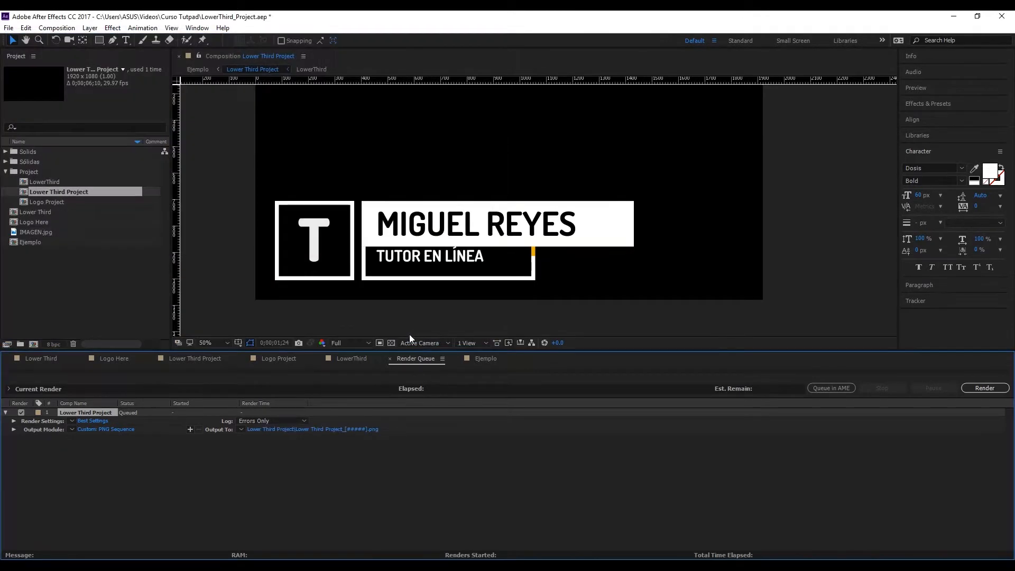
pyautogui.click(990, 391)
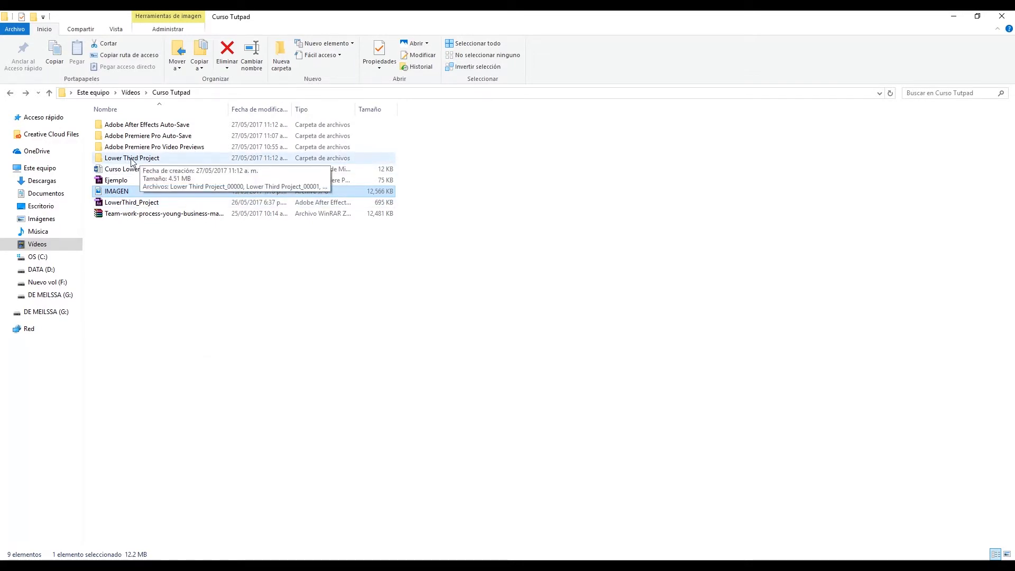
# Open the rendered Lower Third Project folder in File Explorer and delete the black first frame, Lower Third Project_00000
pyautogui.doubleClick(132, 158)
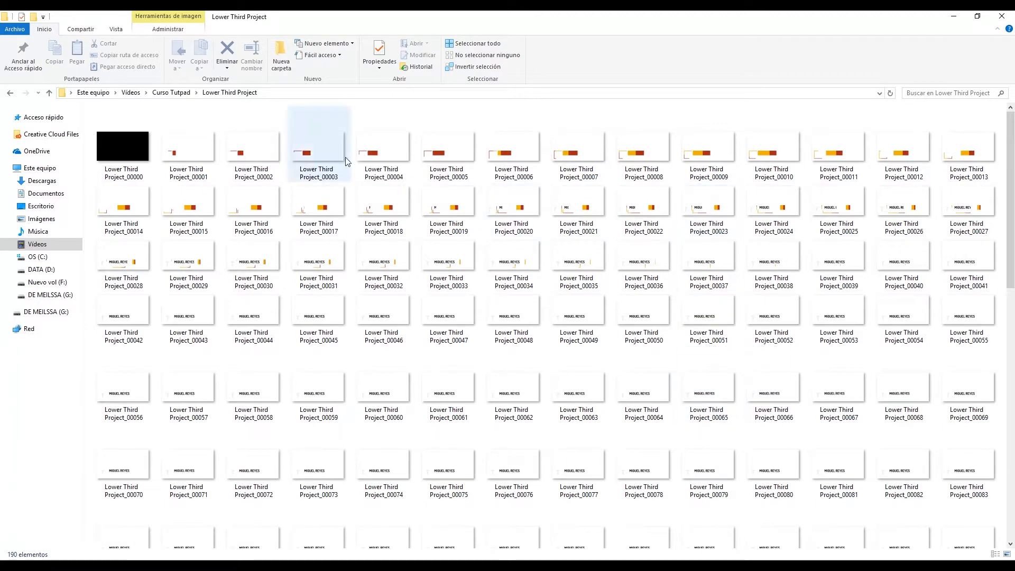
pyautogui.scroll(-5, 449, 210)
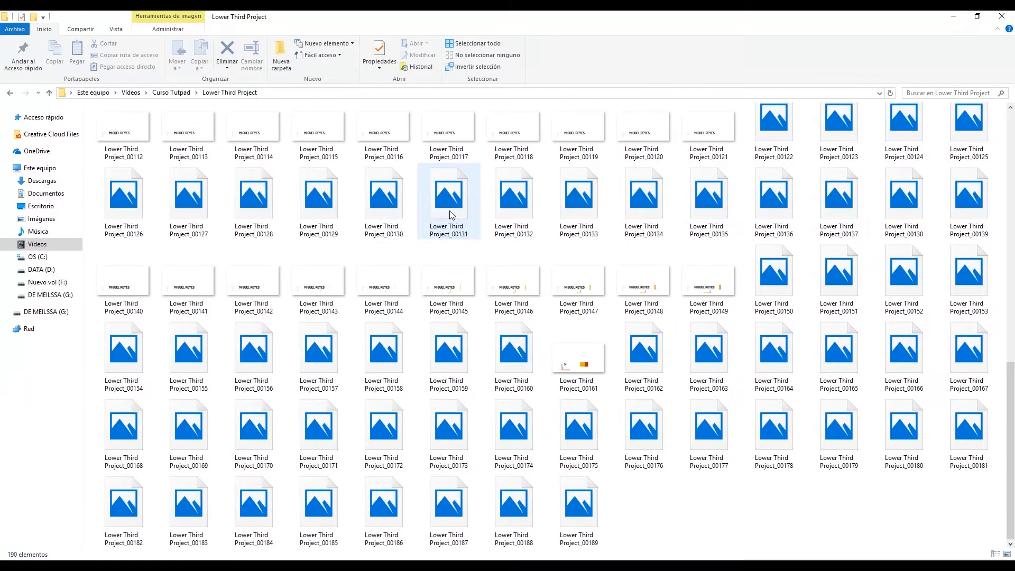
pyautogui.scroll(5, 449, 210)
pyautogui.click(138, 160)
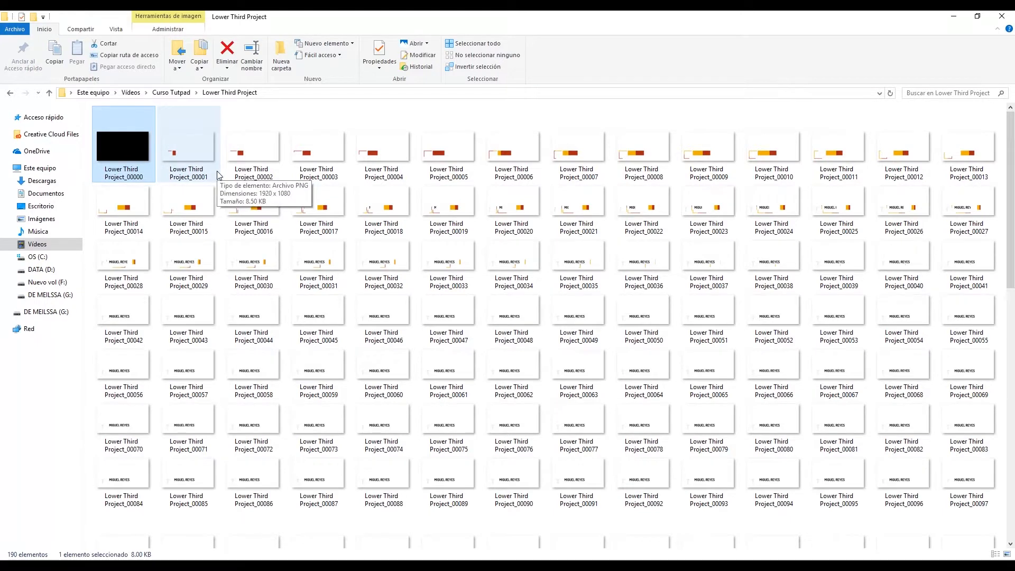
pyautogui.press('Delete')
# Delete the black frames at the end of the sequence, Lower Third Project_00180 through Lower Third Project_00189
pyautogui.scroll(-6, 318, 312)
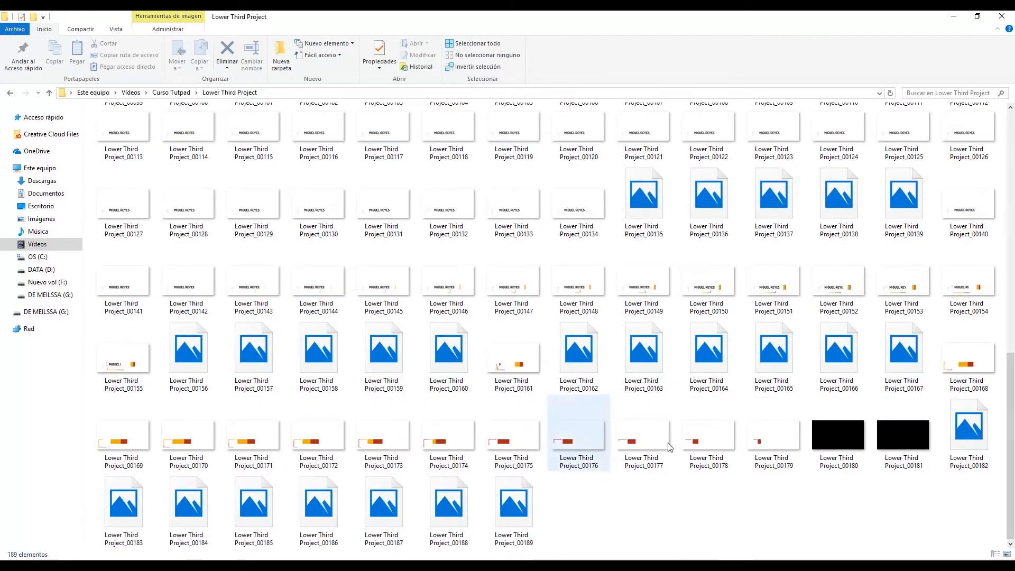
pyautogui.click(841, 456)
pyautogui.moveTo(640, 522); pyautogui.dragTo(110, 528)
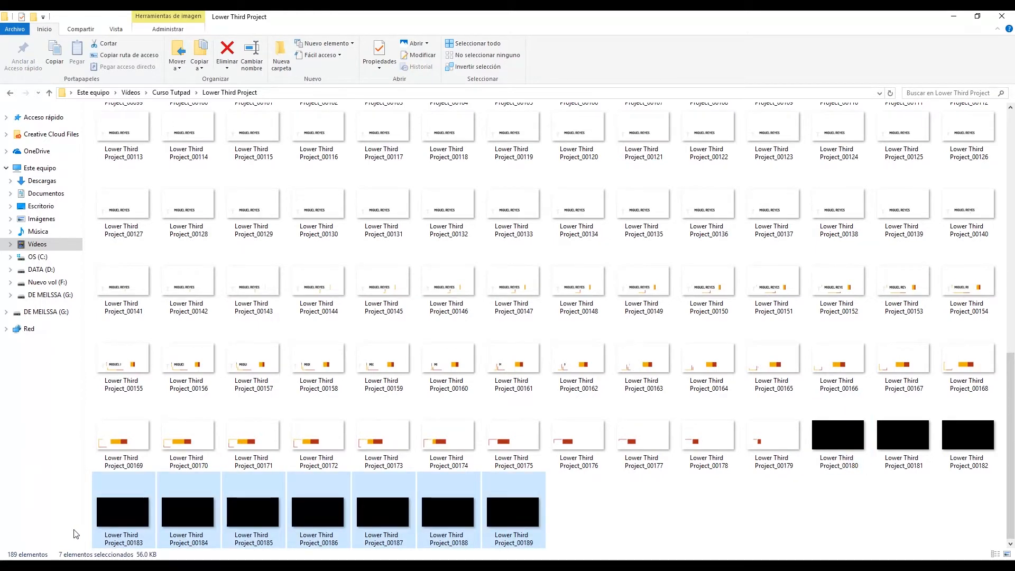
pyautogui.press('Delete')
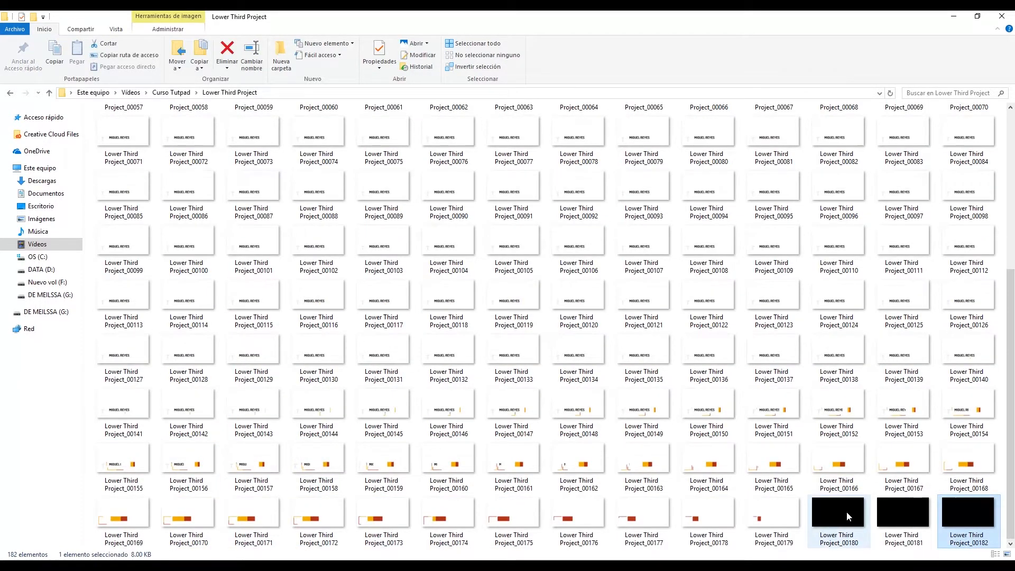
pyautogui.keyDown('shift'); pyautogui.click(846, 512); pyautogui.keyUp('shift')
pyautogui.press('Delete')
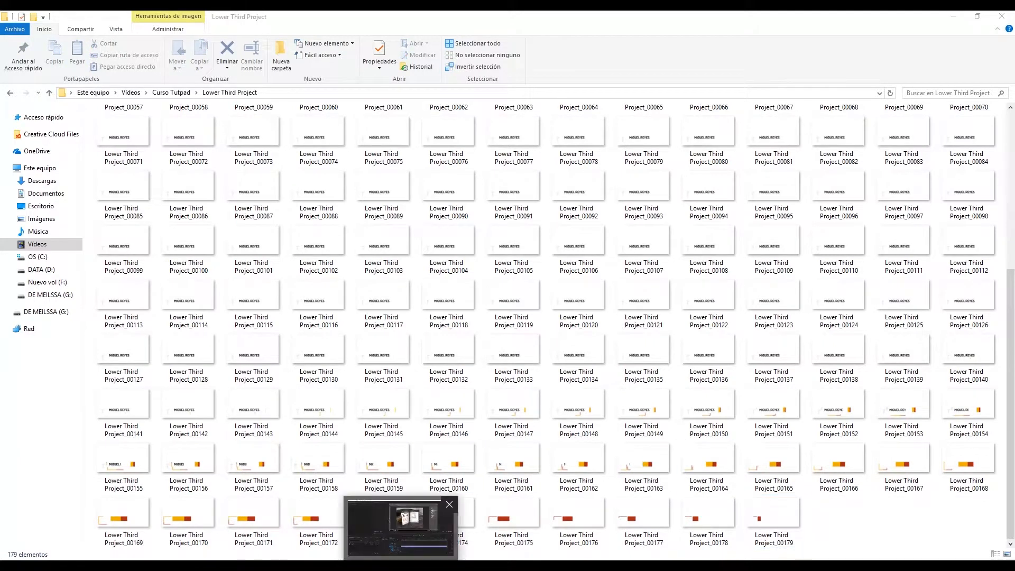
# Switch to the Ejemplo project in Premiere Pro and import the frames from Lower Third Project_00001 onward as an image sequence
pyautogui.click(339, 546)
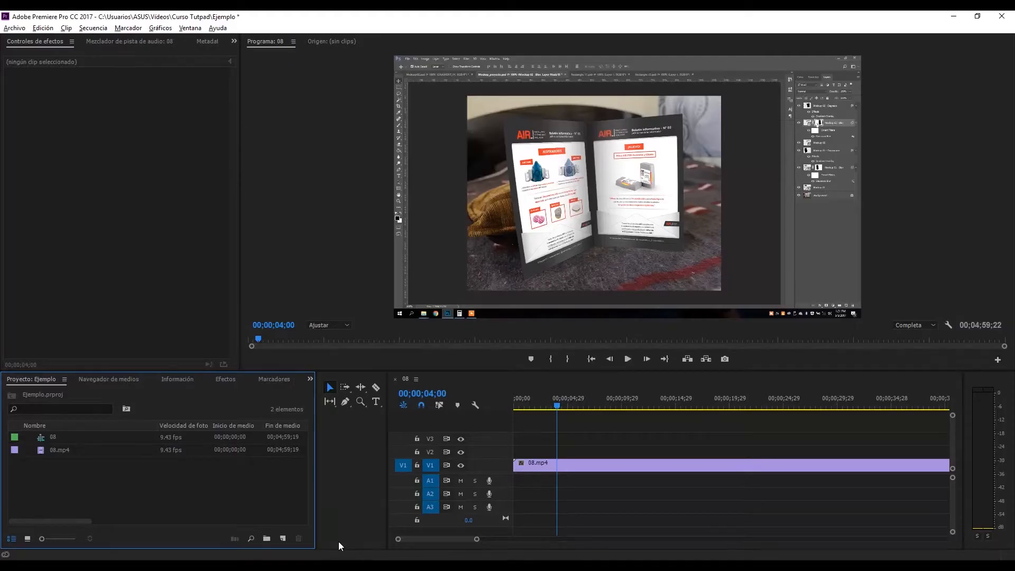
pyautogui.rightClick(127, 474)
pyautogui.click(178, 451)
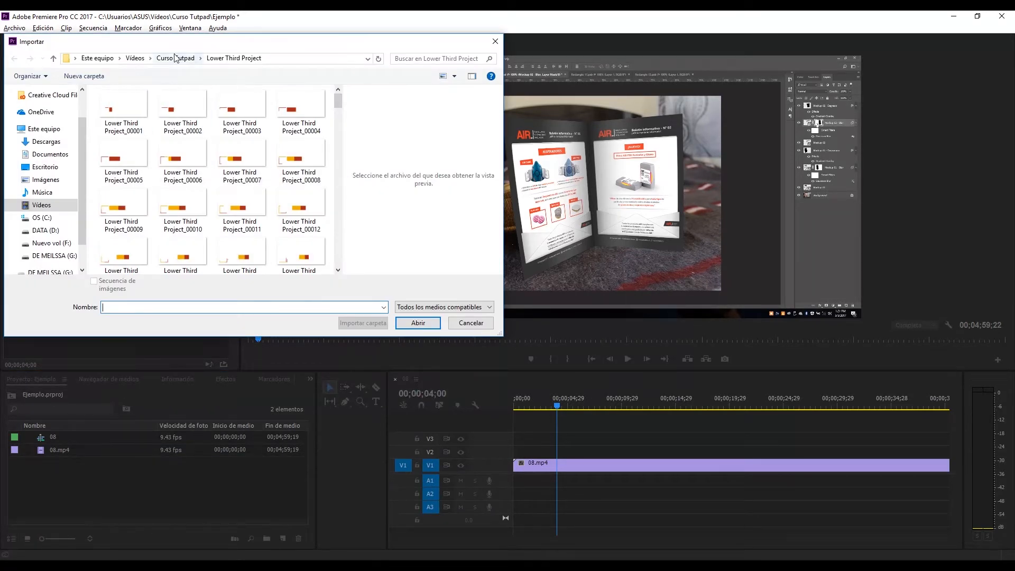
pyautogui.click(176, 58)
pyautogui.doubleClick(152, 141)
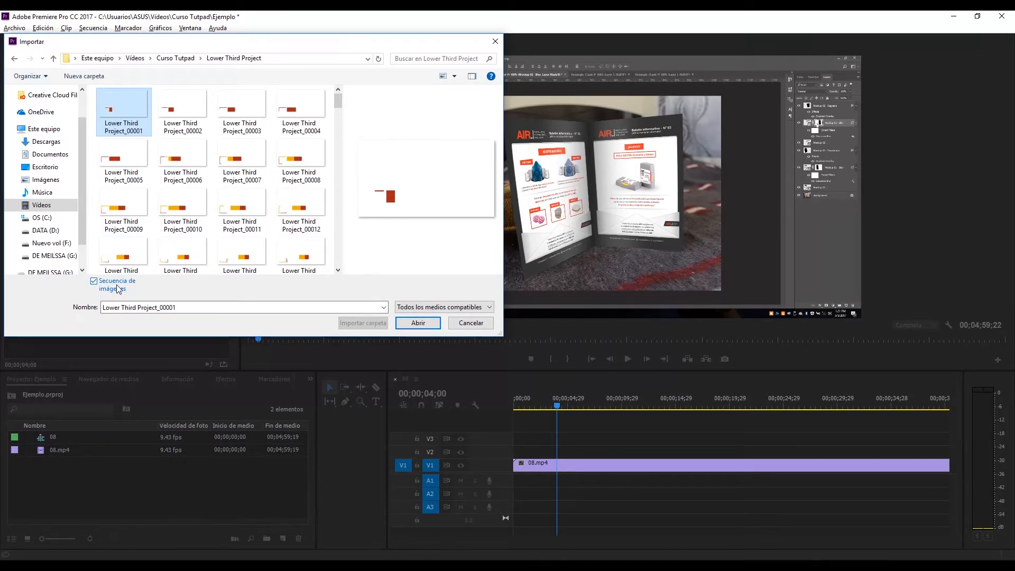
pyautogui.click(418, 323)
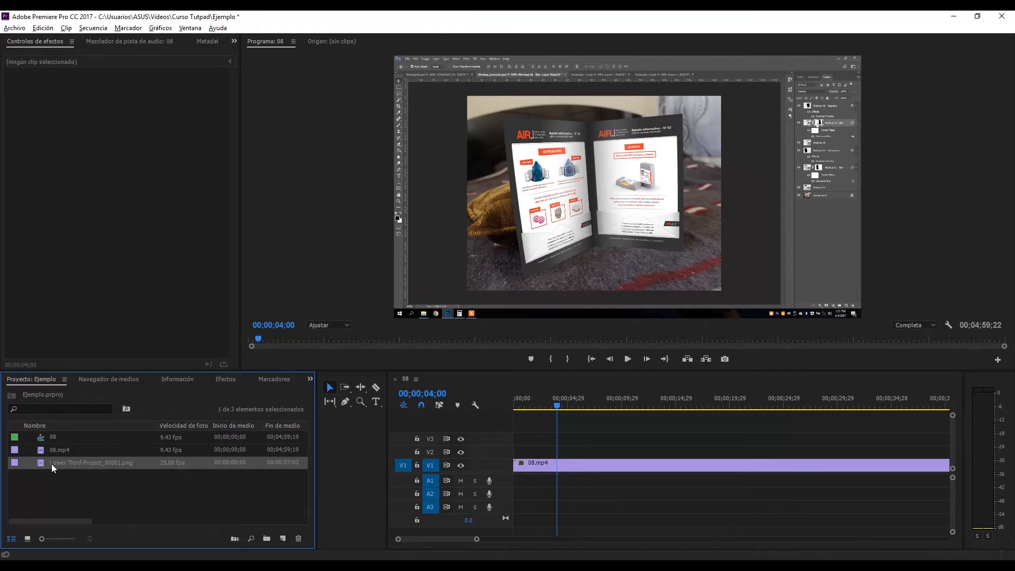
# Place the Lower Third Project_00001.png sequence on track V2 above 08.mp4, starting just after the beginning of the timeline
pyautogui.moveTo(44, 466); pyautogui.dragTo(510, 454)
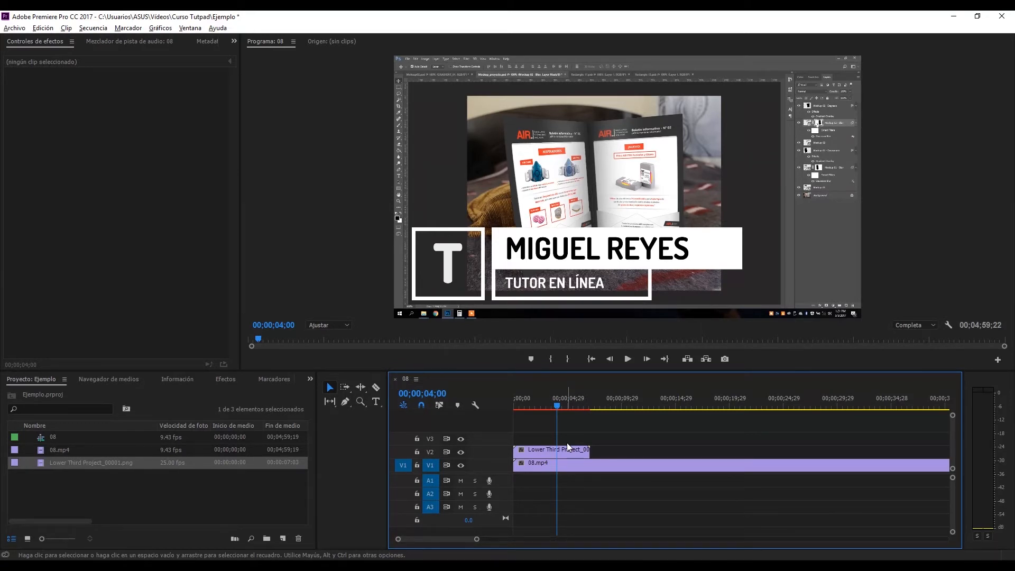
pyautogui.click(518, 406)
pyautogui.moveTo(520, 407); pyautogui.dragTo(517, 408)
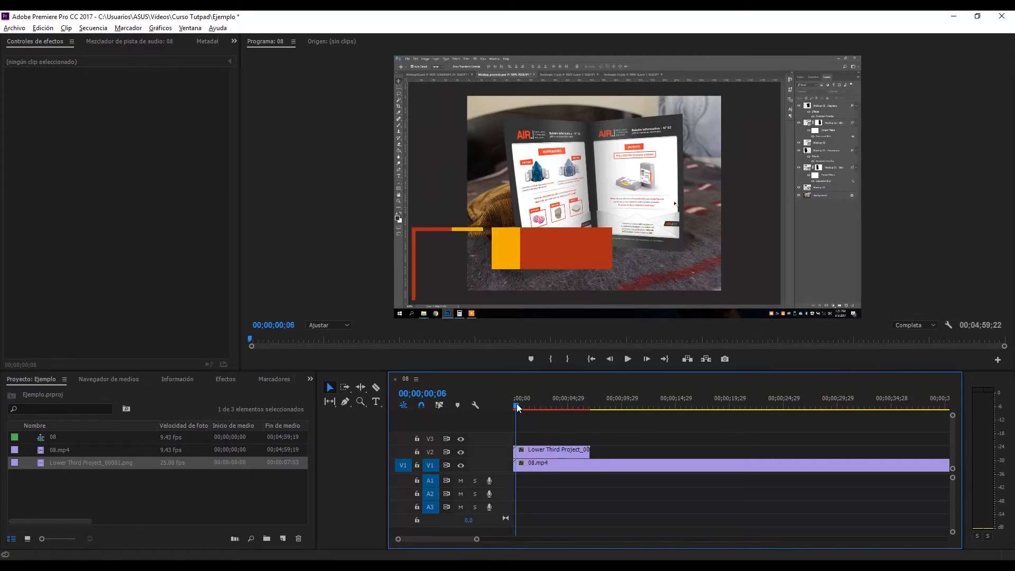
pyautogui.moveTo(477, 540); pyautogui.dragTo(455, 540)
pyautogui.moveTo(530, 450); pyautogui.dragTo(534, 451)
pyautogui.press('Home')
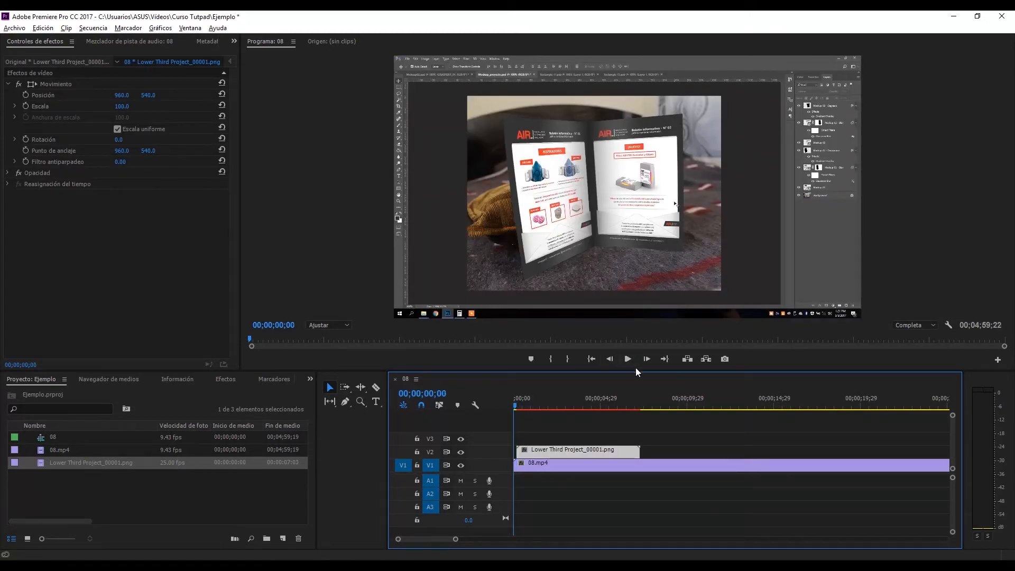
# Enlarge the program preview and set the lower third clip's scale to 70
pyautogui.moveTo(635, 367); pyautogui.dragTo(629, 432)
pyautogui.click(629, 433)
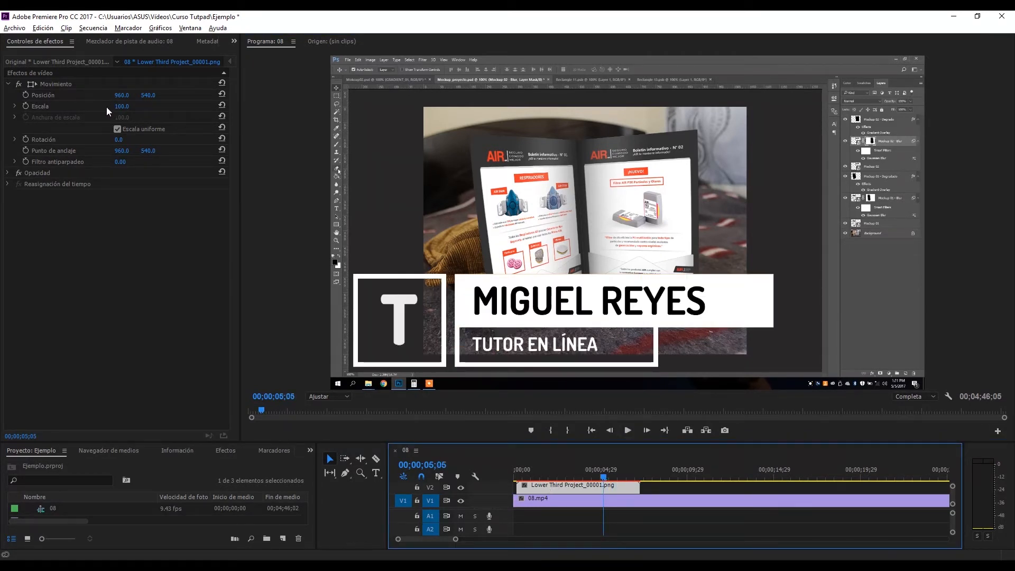
pyautogui.moveTo(124, 107); pyautogui.dragTo(124, 106)
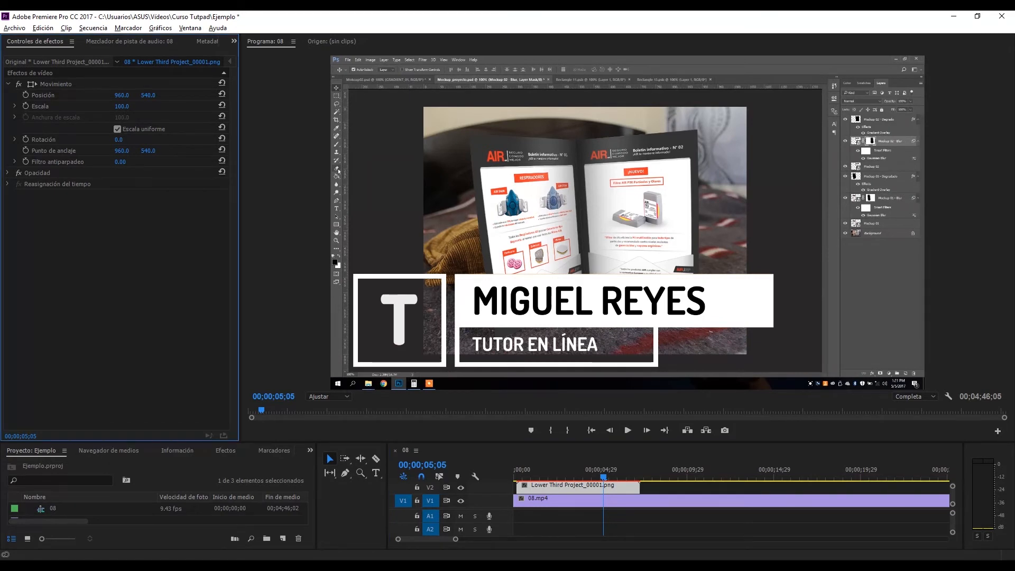
pyautogui.click(123, 107)
pyautogui.click(122, 106)
pyautogui.doubleClick(136, 105)
pyautogui.write('70')
pyautogui.press('Return')
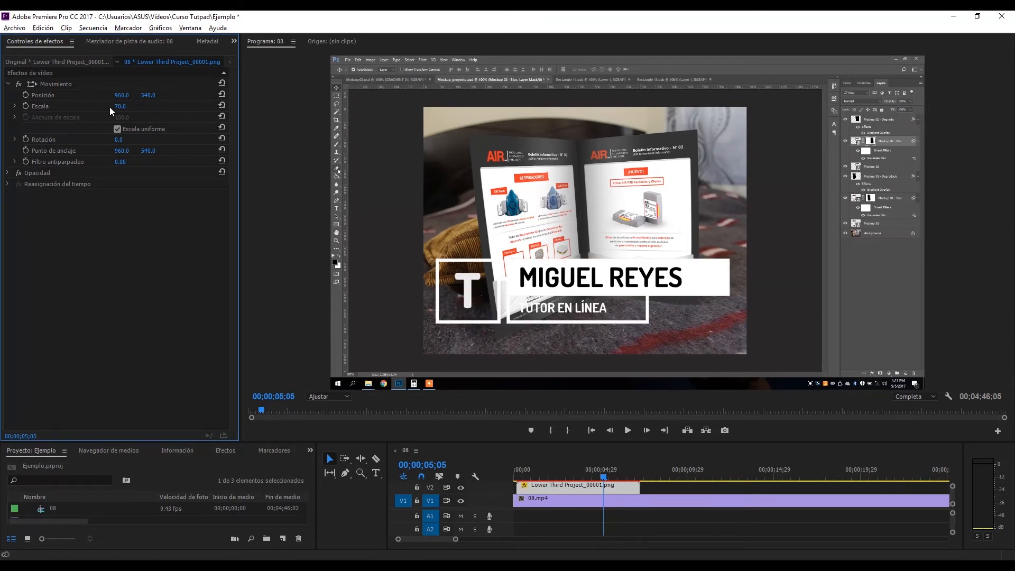
# Move the lower third clip into the lower-left corner of the video frame using its Motion handles
pyautogui.click(466, 276)
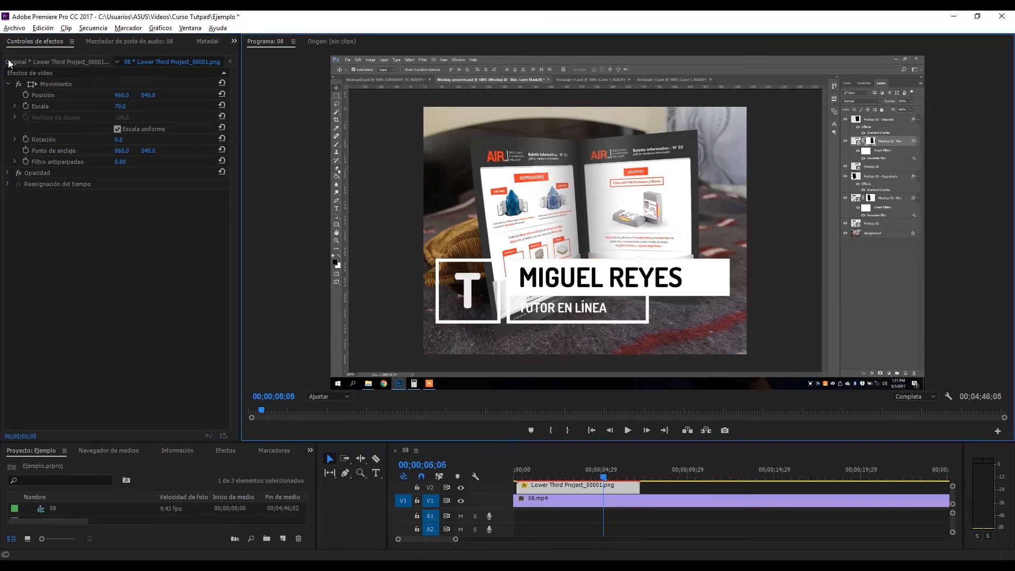
pyautogui.click(56, 84)
pyautogui.moveTo(575, 284); pyautogui.dragTo(487, 337)
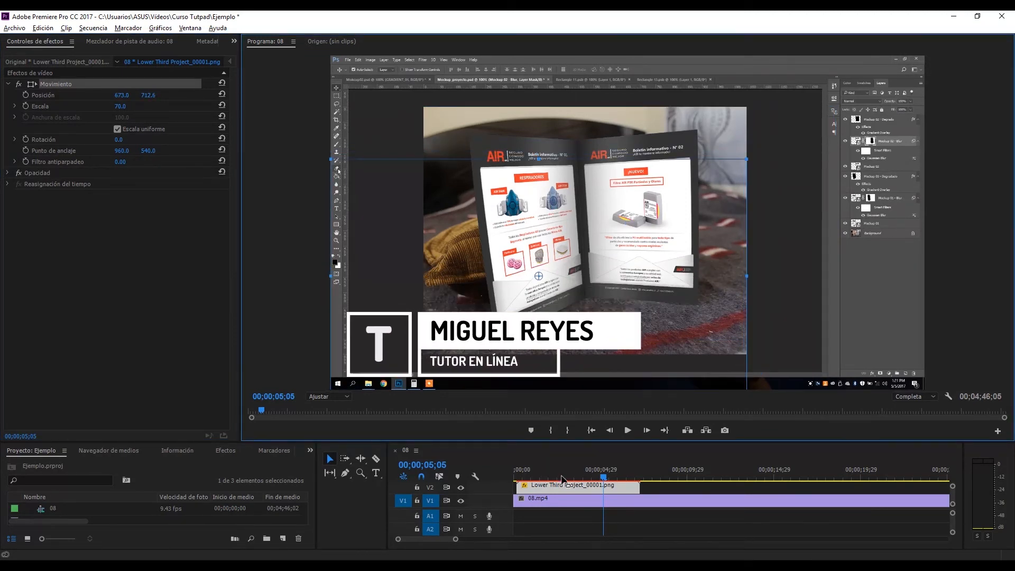
pyautogui.click(569, 539)
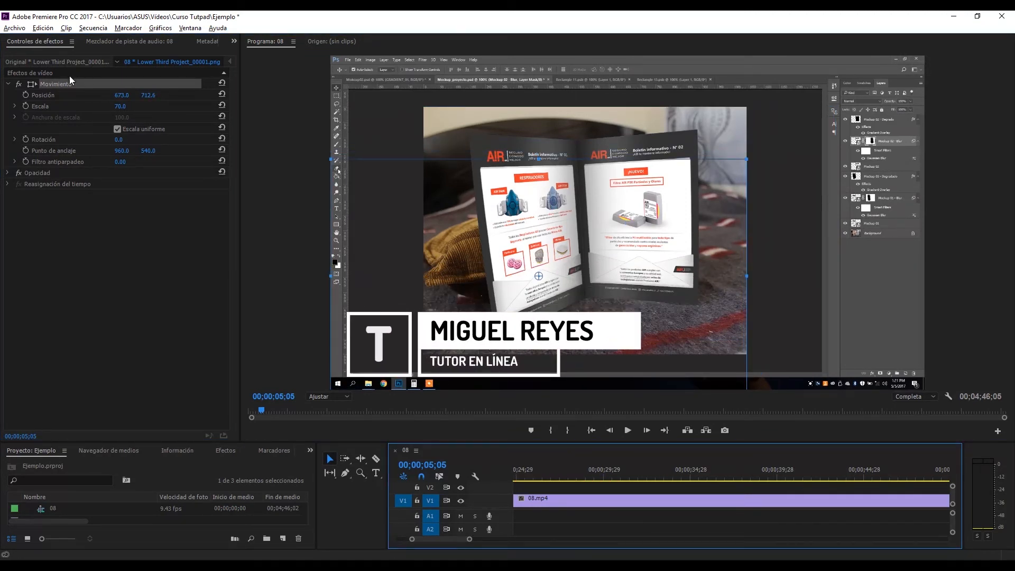
pyautogui.moveTo(455, 339); pyautogui.dragTo(500, 341)
pyautogui.click(575, 508)
# Play the sequence from the start through the end of the lower third clip to check the animation over the video
pyautogui.click(538, 477)
pyautogui.moveTo(535, 477); pyautogui.dragTo(507, 476)
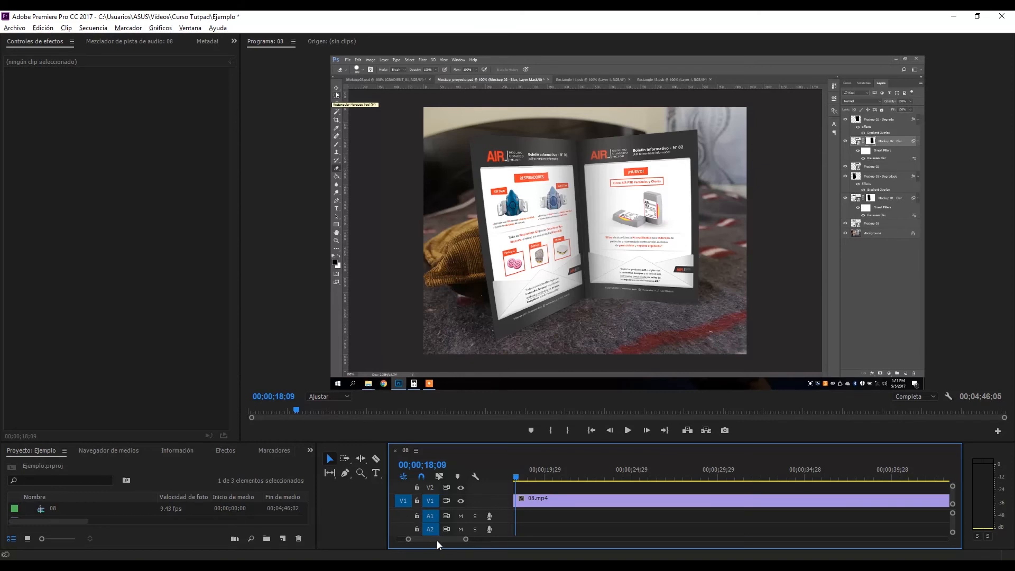
pyautogui.moveTo(436, 541); pyautogui.dragTo(413, 537)
pyautogui.moveTo(539, 477); pyautogui.dragTo(509, 477)
pyautogui.click(627, 430)
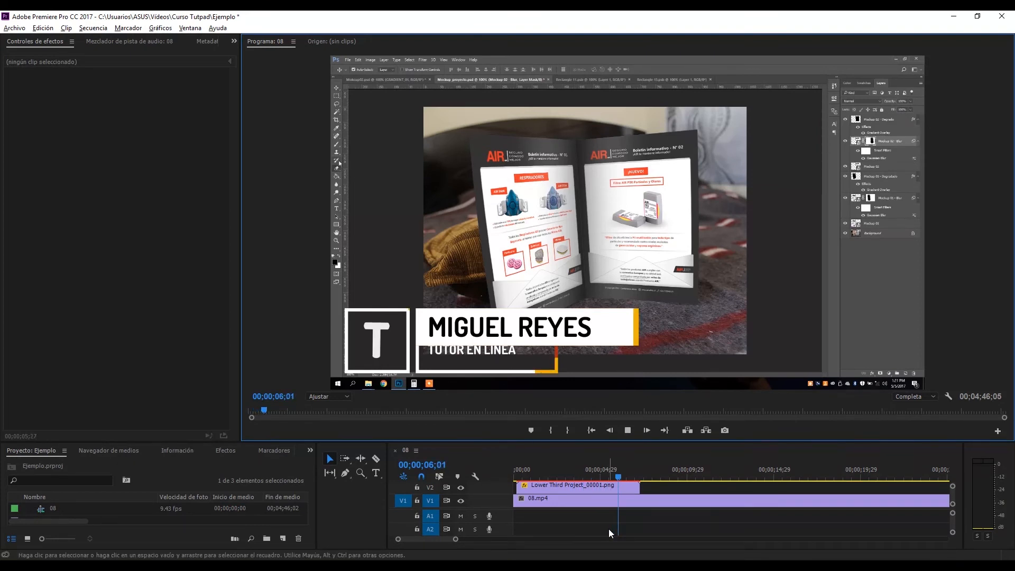
pyautogui.click(676, 527)
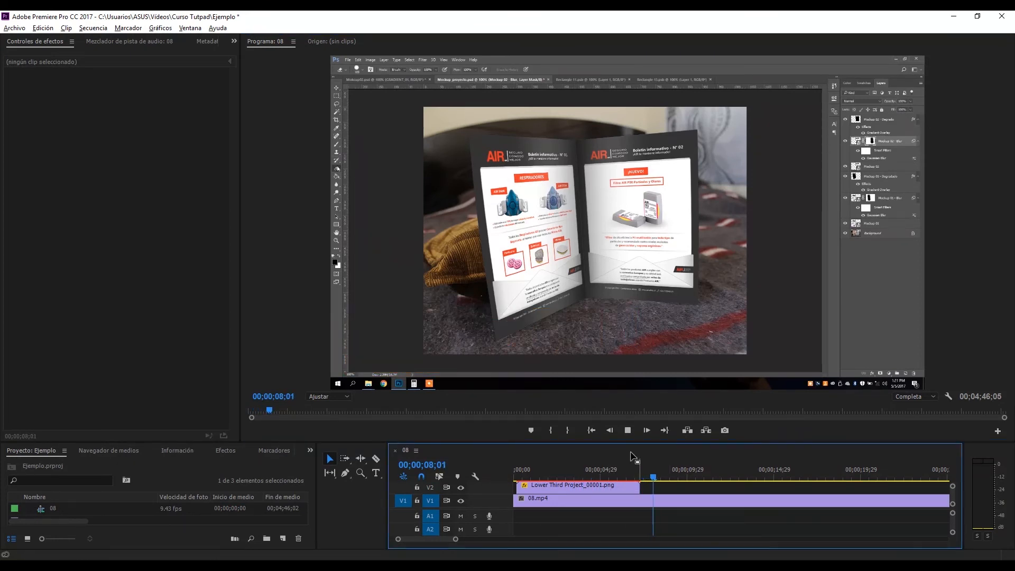
pyautogui.click(628, 431)
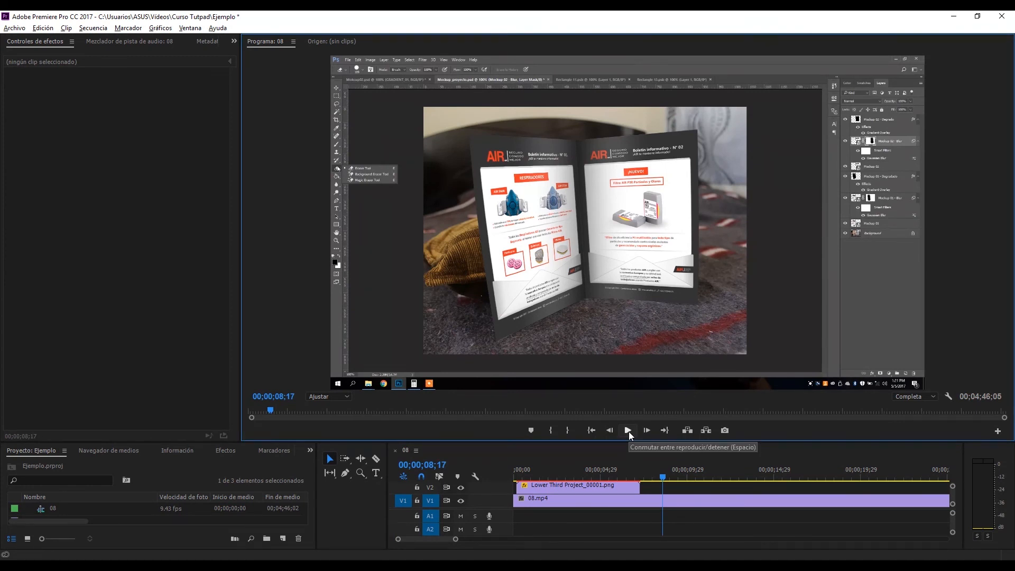